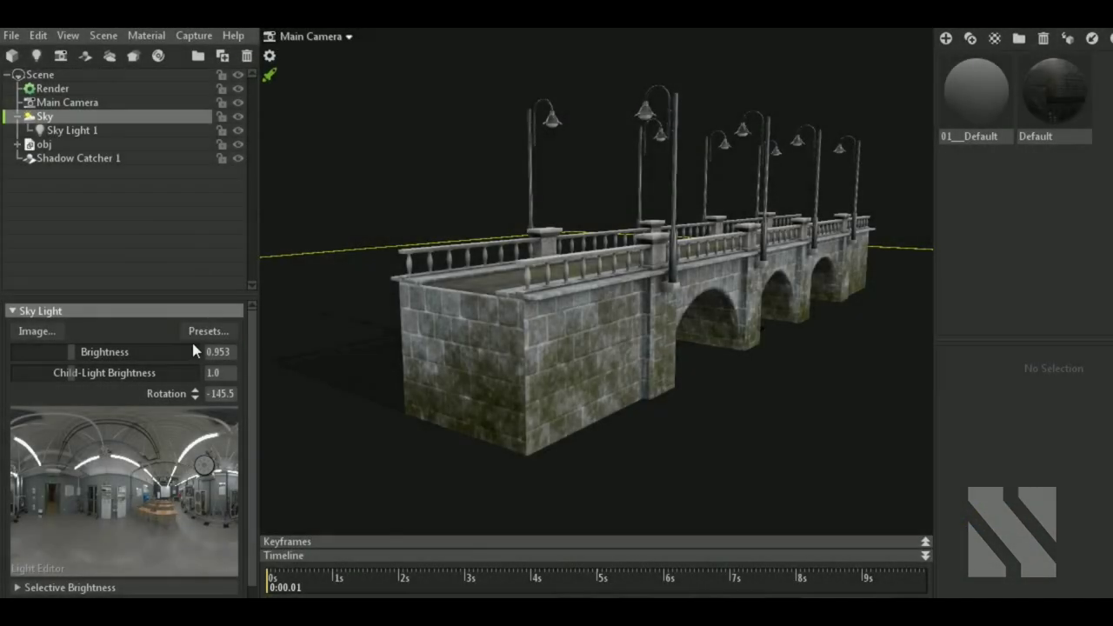
Apply the Hedge Row preset sky to the scene.
left_click(207, 331)
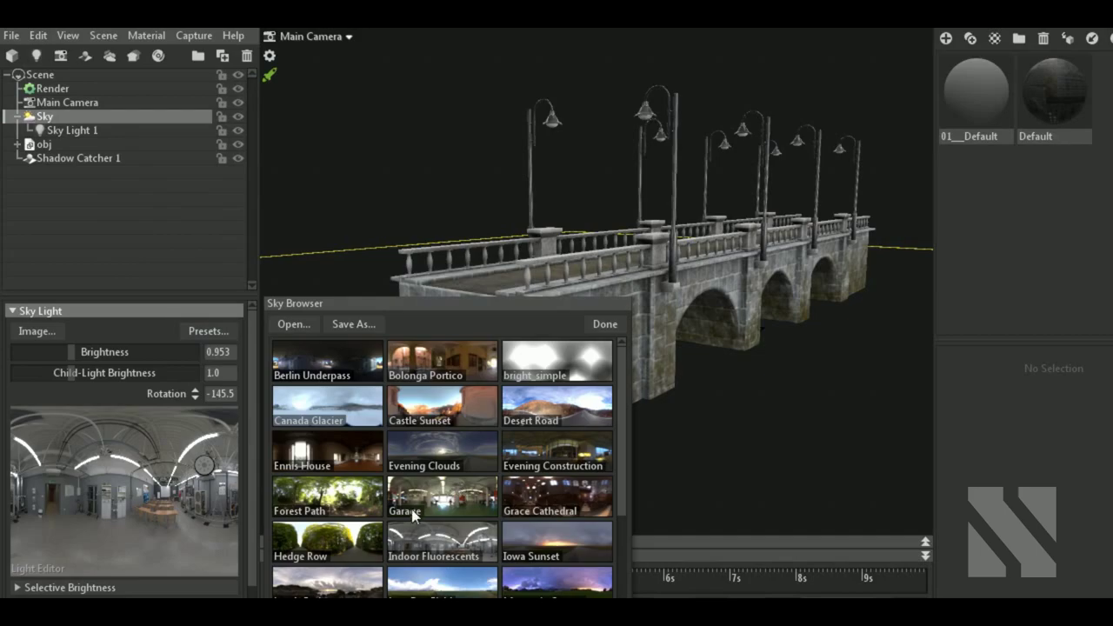
left_click(350, 511)
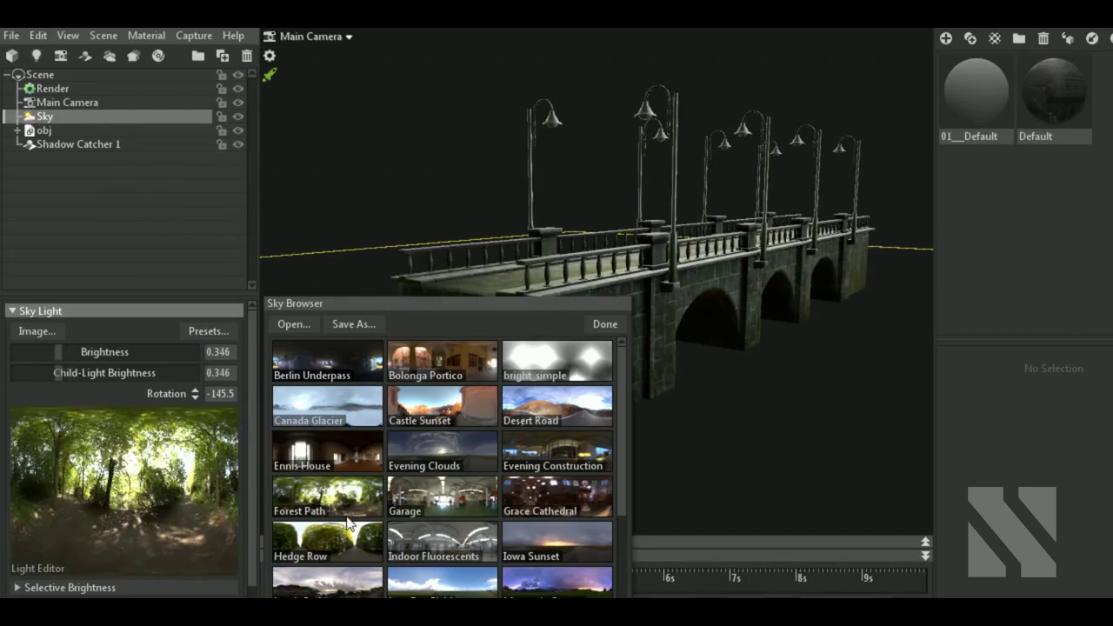
left_click(350, 536)
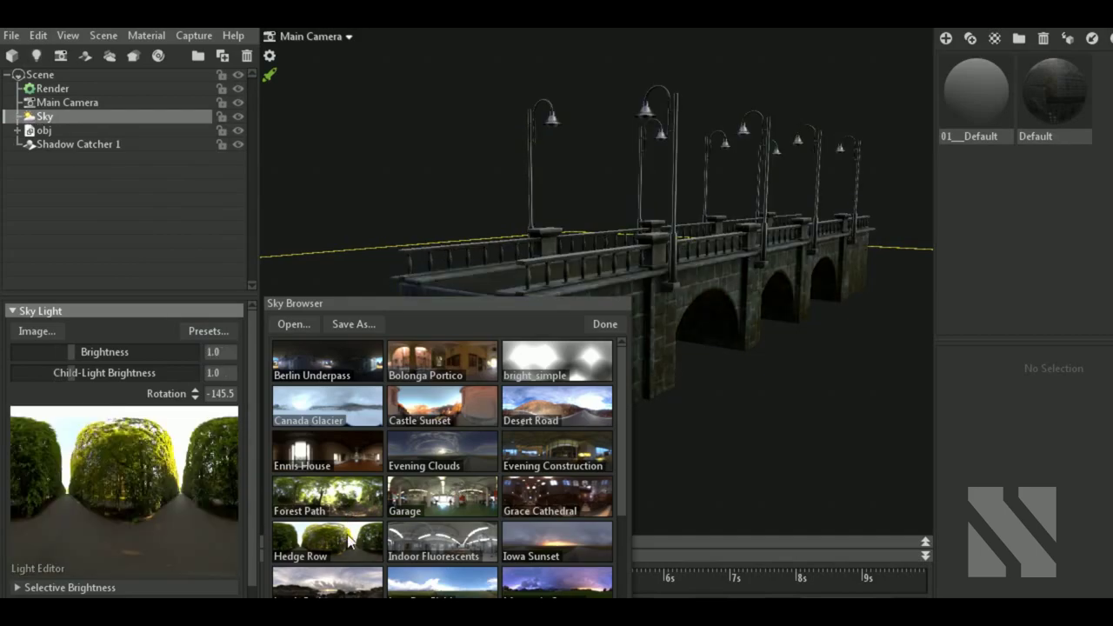
left_click(605, 323)
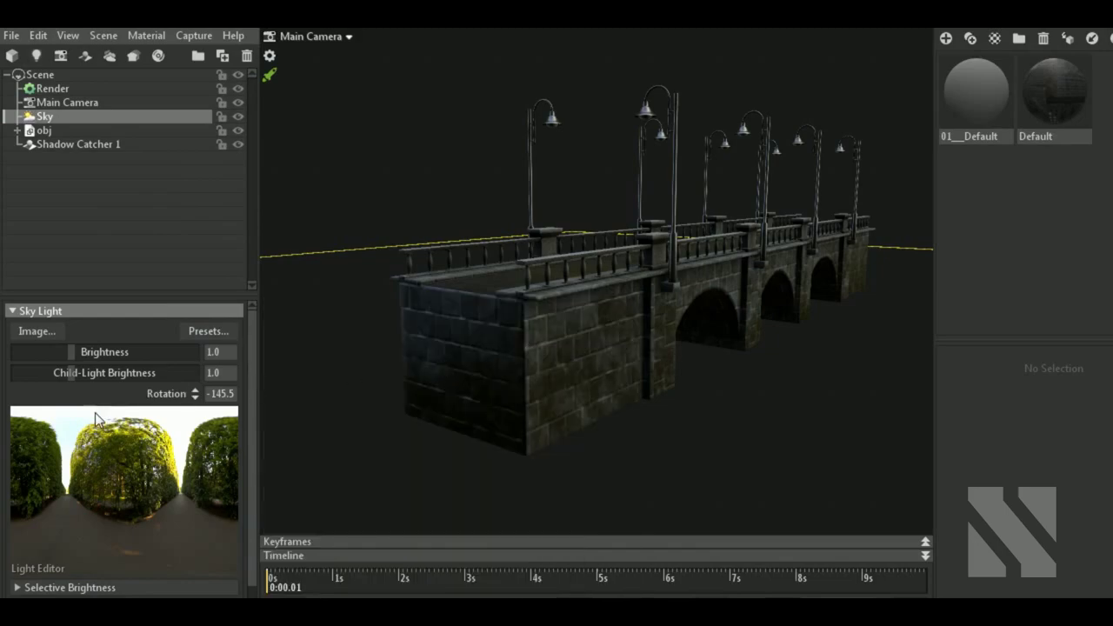
Add Sky Light 1 from a bright sky spot and tint it pale bluish-white.
left_click(75, 420)
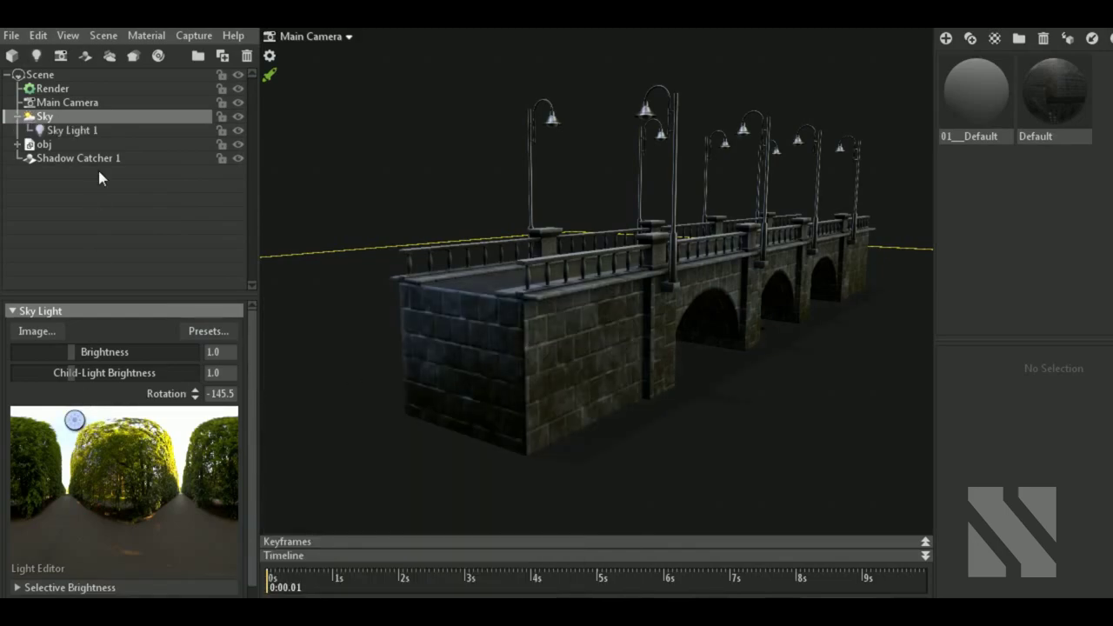
left_click(106, 132)
left_click(226, 384)
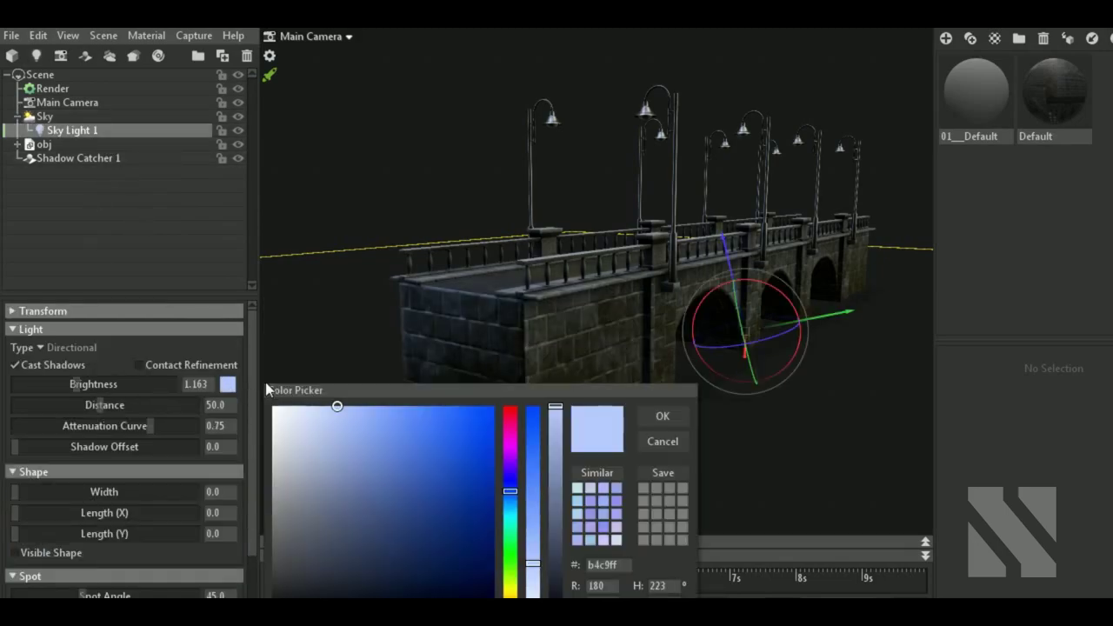
left_click(303, 409)
left_click(665, 417)
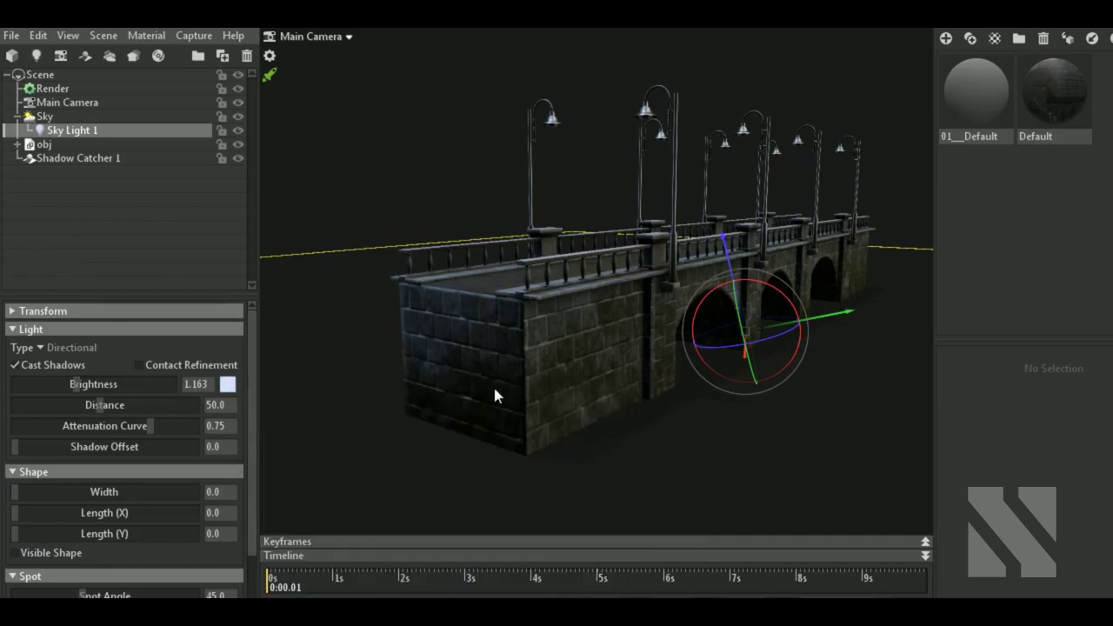
left_click(71, 145)
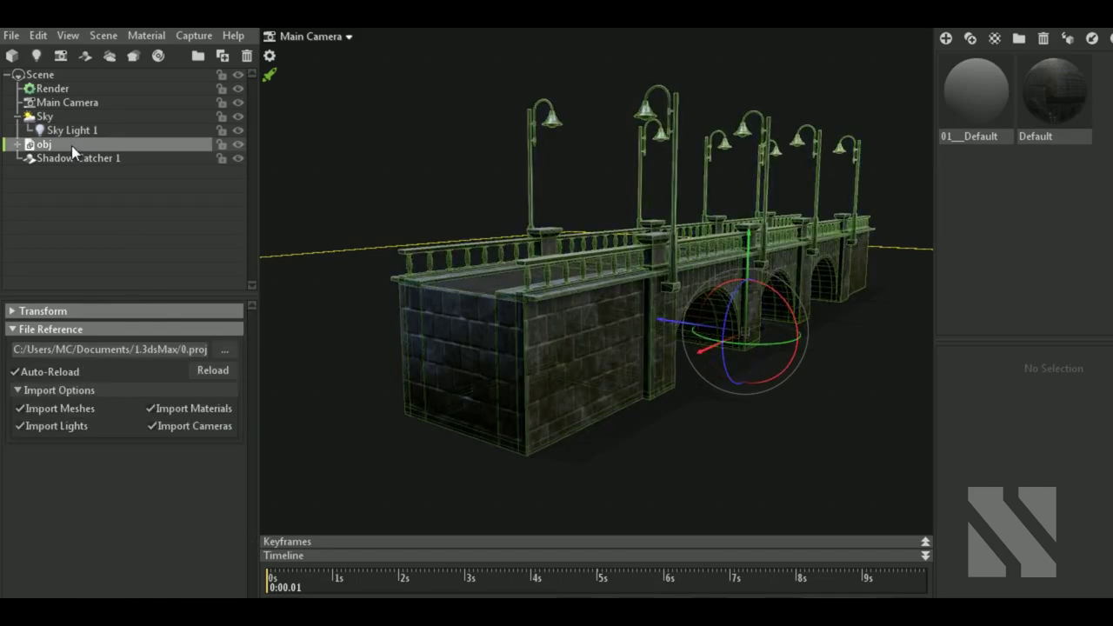
Add a spot light with attenuation curve 1.0 and a 70.96 spot angle.
mouse_move(468, 426)
left_mouse_down()
mouse_move(610, 436)
mouse_move(799, 422)
mouse_move(711, 393)
mouse_move(715, 487)
mouse_move(720, 445)
left_mouse_up()
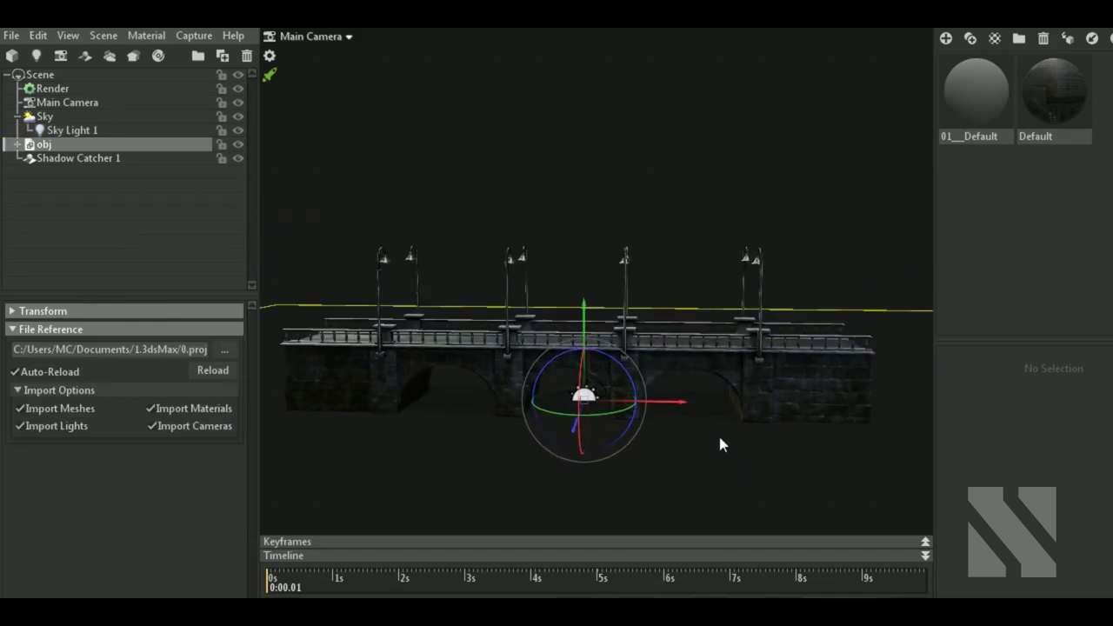
left_click(36, 54)
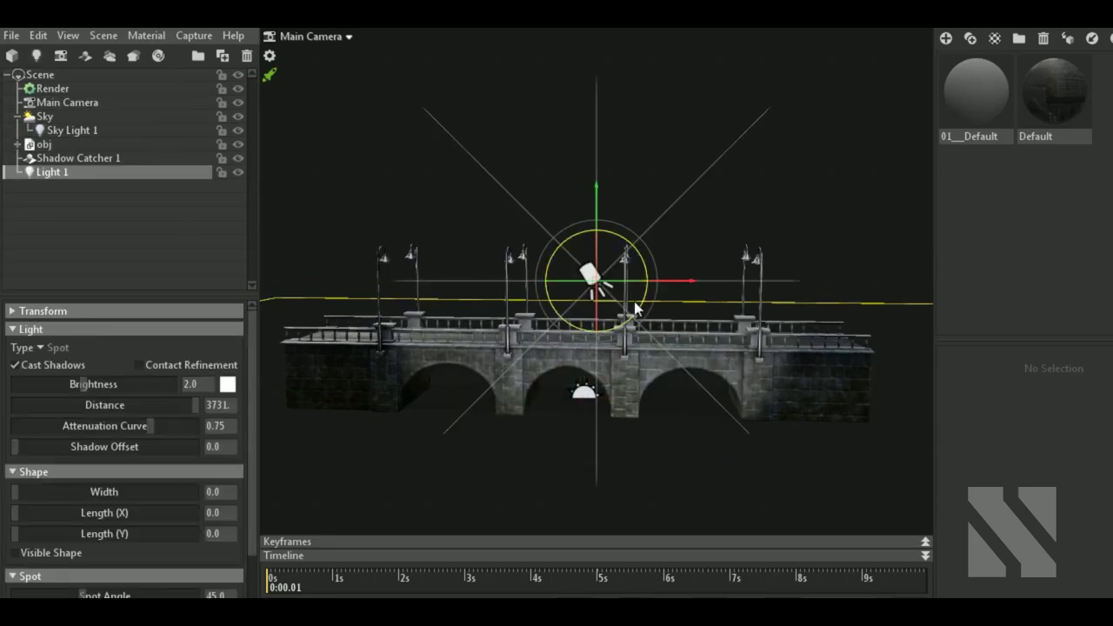
mouse_move(783, 399)
left_mouse_down()
mouse_move(552, 397)
mouse_move(618, 349)
mouse_move(705, 355)
mouse_move(674, 398)
mouse_move(817, 391)
left_mouse_up()
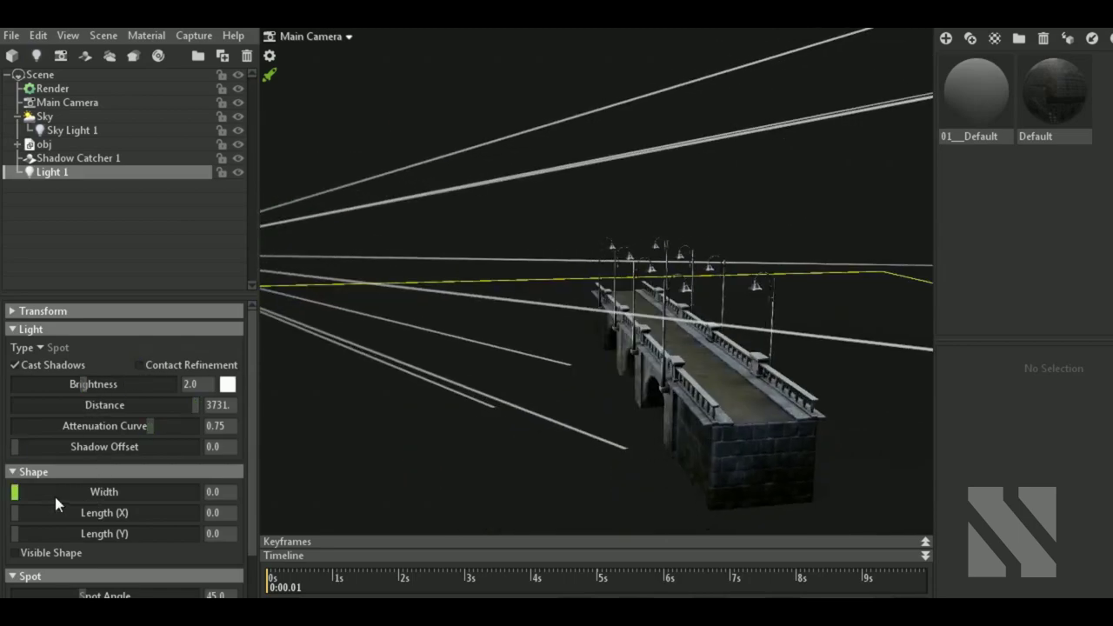
left_click_drag(165, 429, 190, 427)
scroll(147, 495, "down", 2)
left_click_drag(94, 512, 130, 506)
Raise the spotlight above the bridge and set its brightness to 5.504.
mouse_move(451, 461)
left_mouse_down()
mouse_move(539, 448)
mouse_move(462, 434)
left_mouse_up()
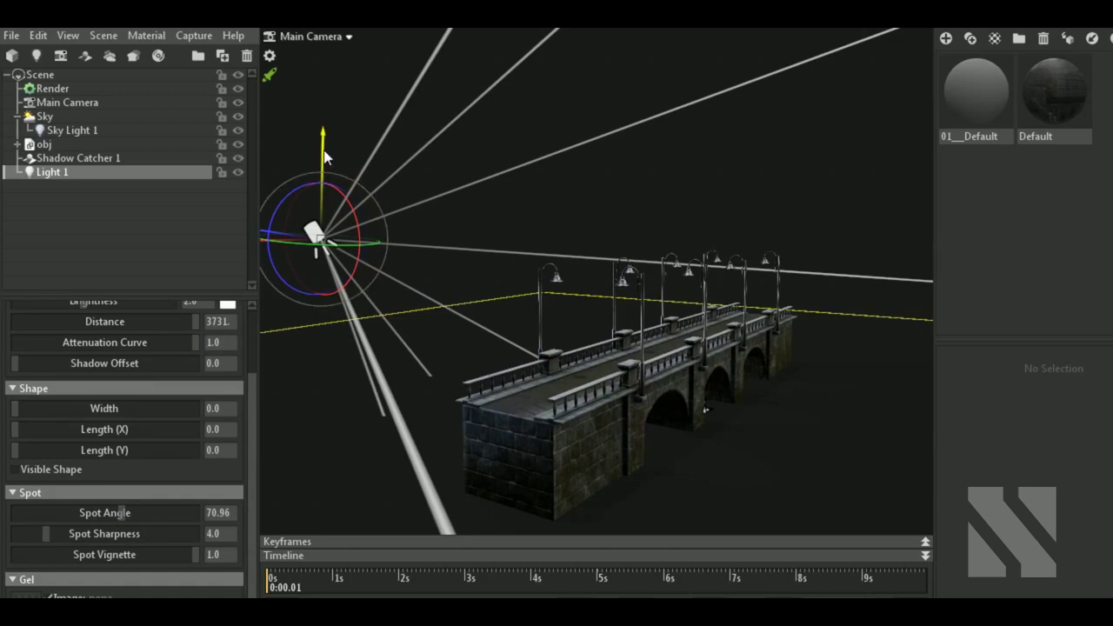
left_click_drag(324, 157, 326, 124)
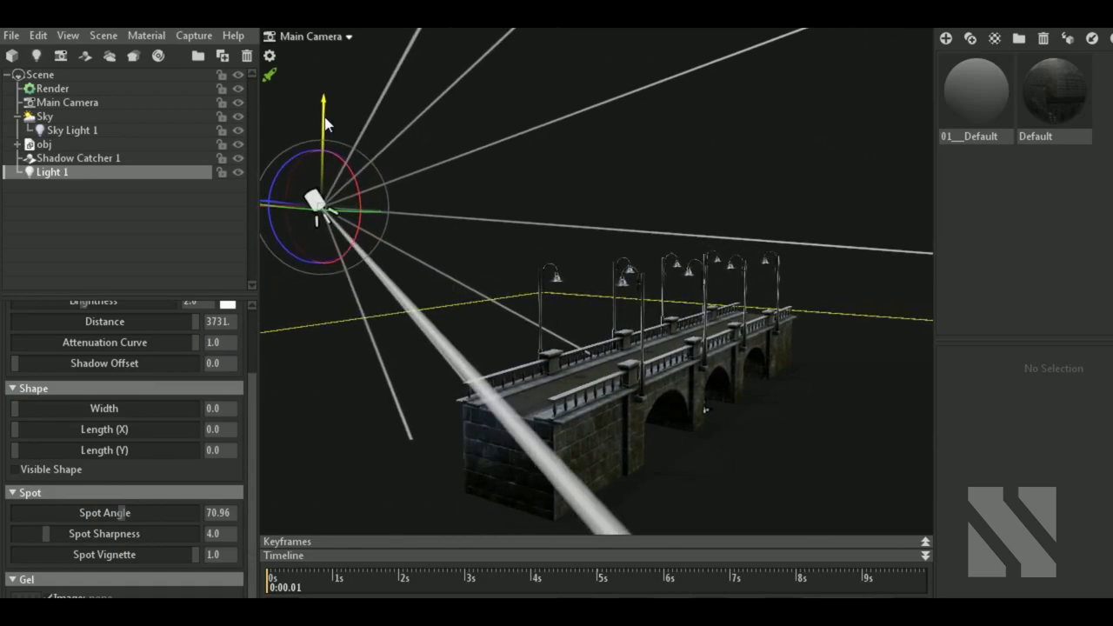
scroll(148, 347, "up", 1)
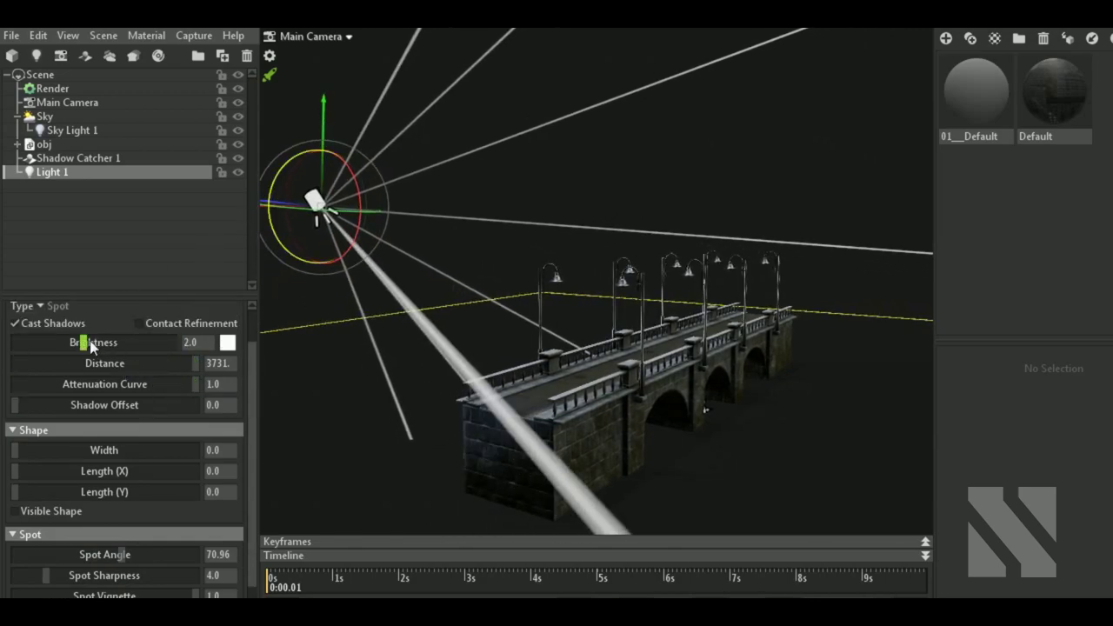
left_click_drag(93, 346, 105, 333)
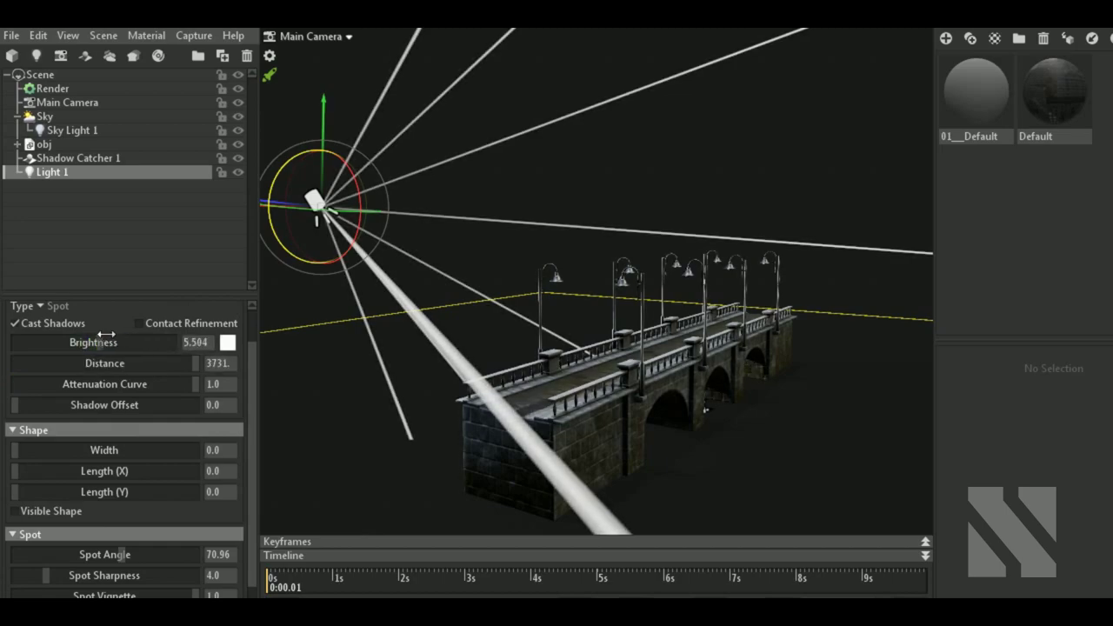
Lower the Hedge Row sky brightness to 0.647 for a darker, night-like bridge.
left_click(91, 117)
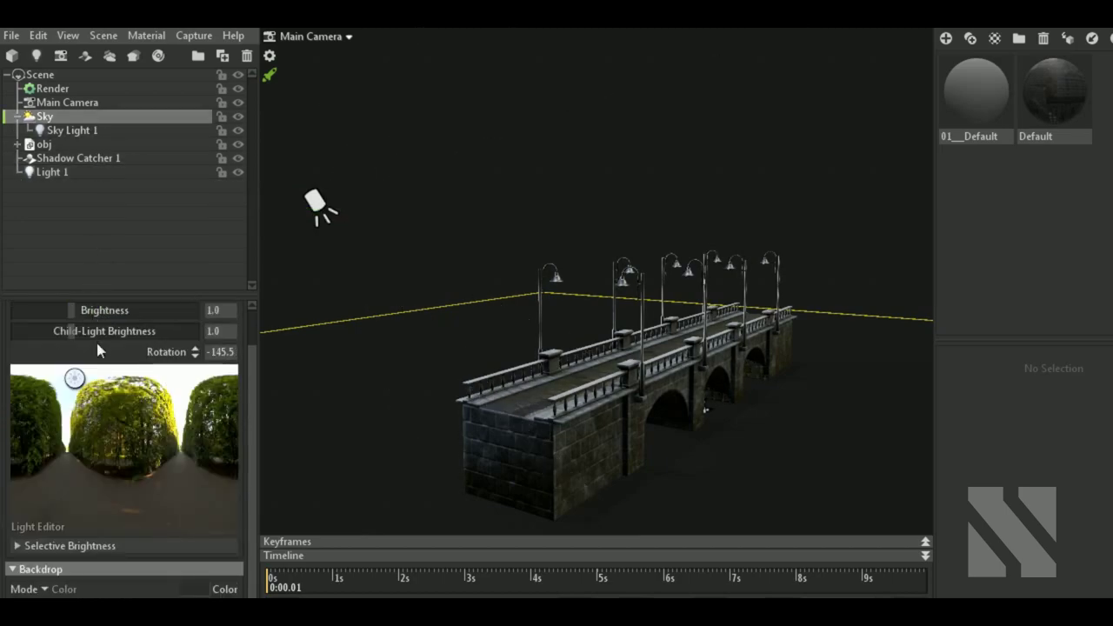
left_click_drag(82, 311, 71, 310)
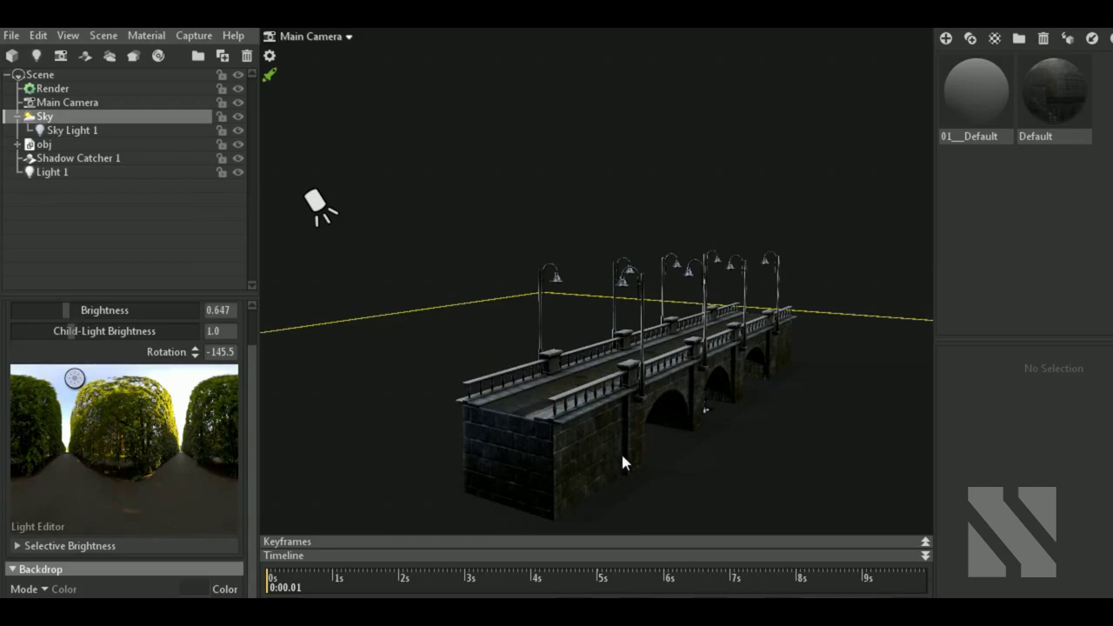
mouse_move(621, 455)
left_mouse_down()
mouse_move(589, 353)
mouse_move(625, 373)
mouse_move(623, 415)
mouse_move(574, 407)
left_mouse_up()
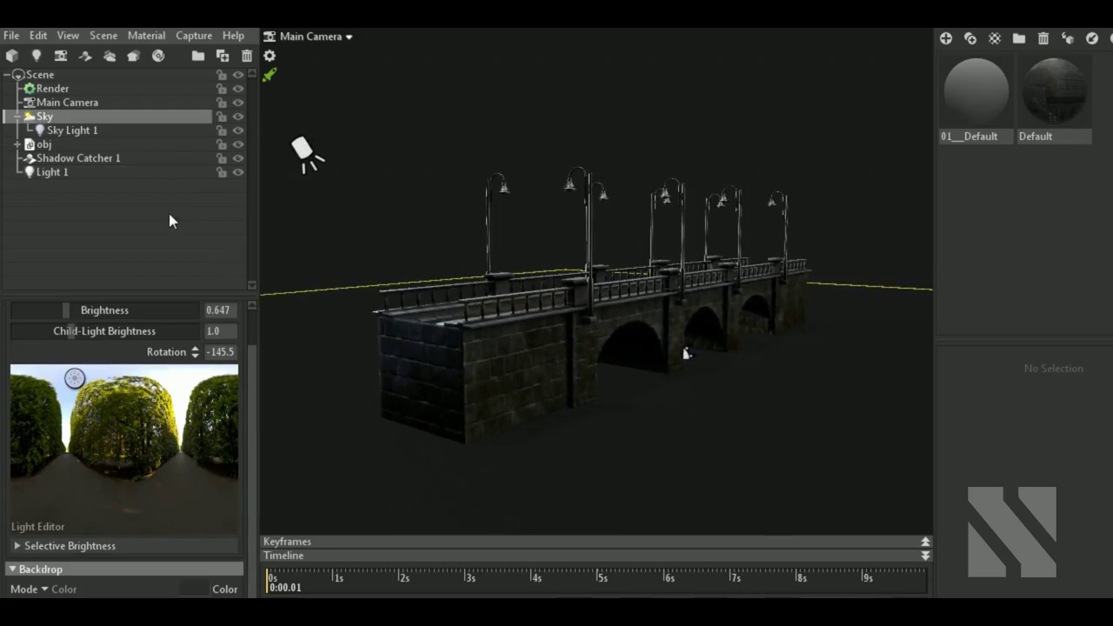
left_click(82, 144)
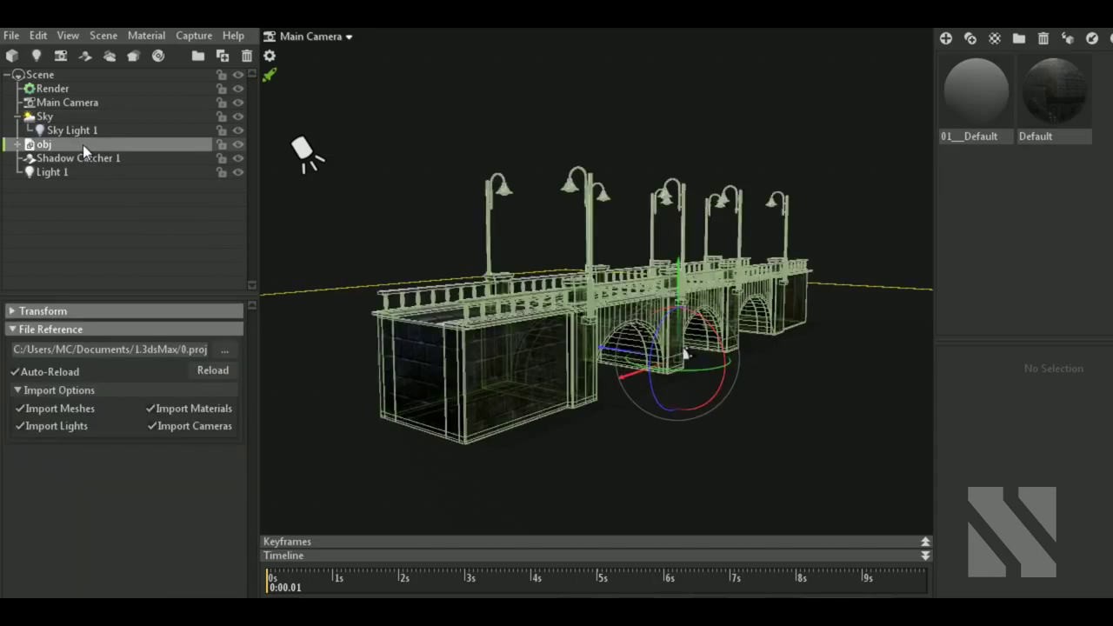
Add Fog 1 and thin its max opacity to 0.123.
left_click(109, 62)
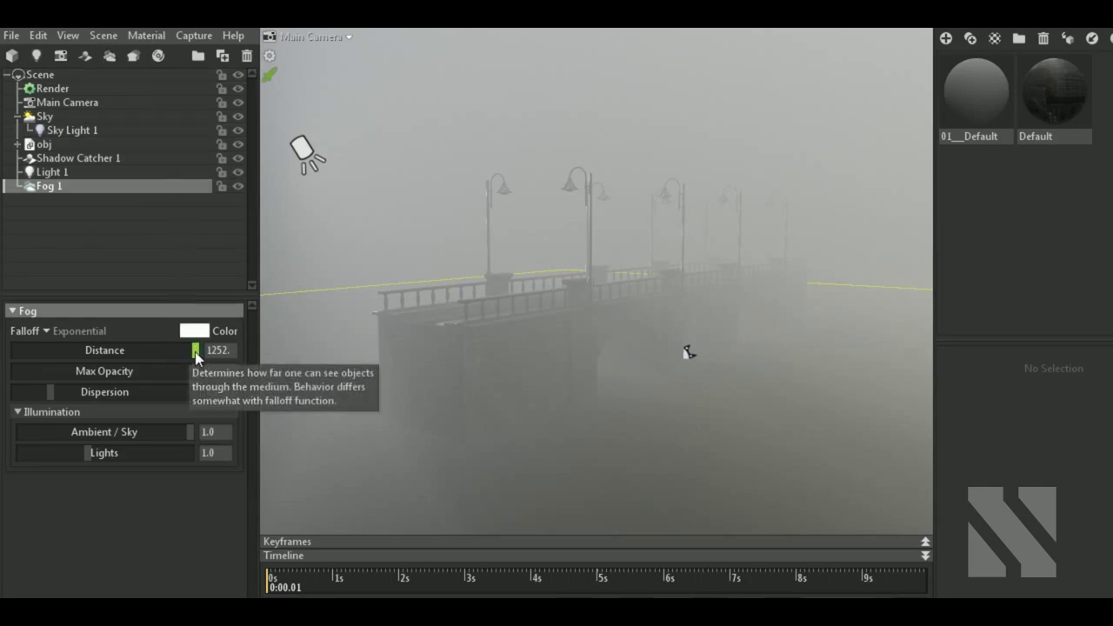
left_click_drag(195, 371, 28, 368)
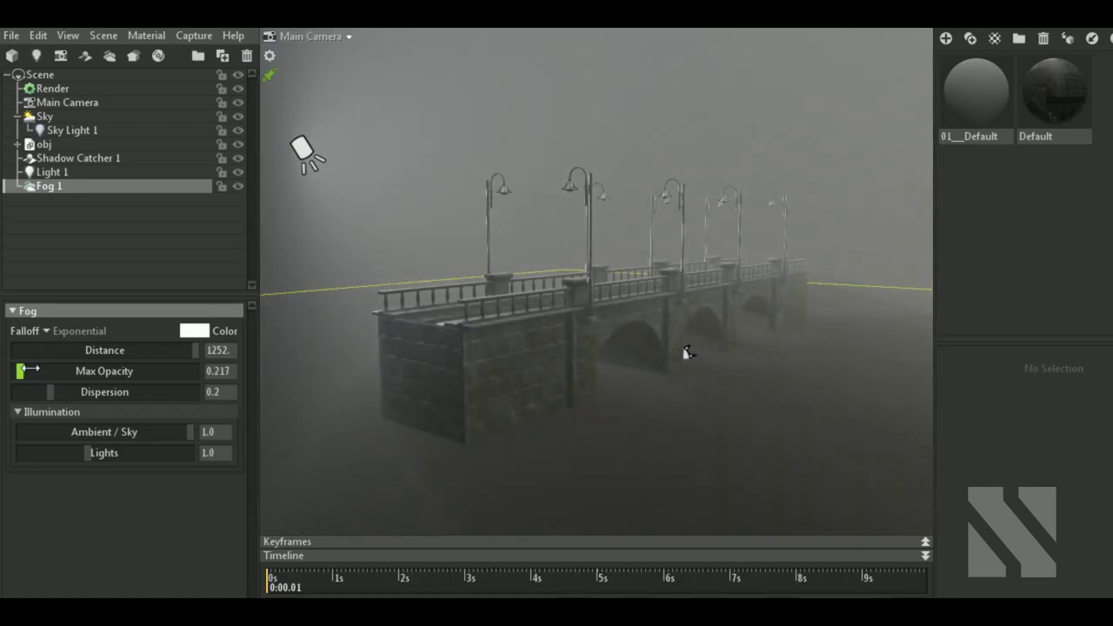
mouse_move(27, 369)
left_mouse_down()
mouse_move(112, 390)
mouse_move(80, 393)
left_mouse_up()
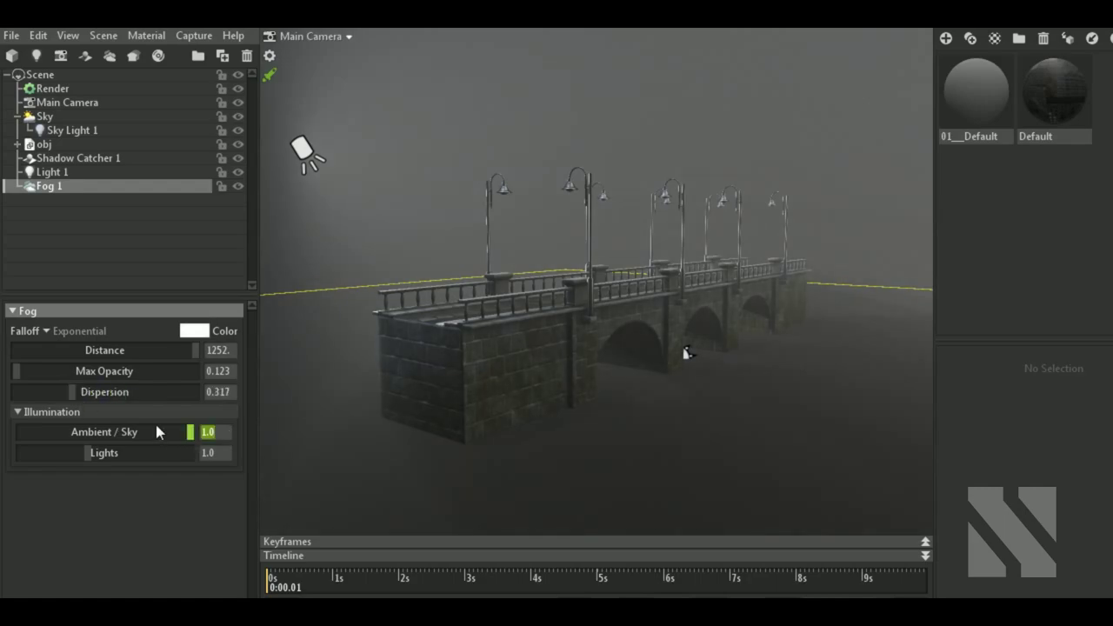
Set the fog's Ambient / Sky illumination to 1.2 and Lights illumination to 1.859.
type("2")
key("Return")
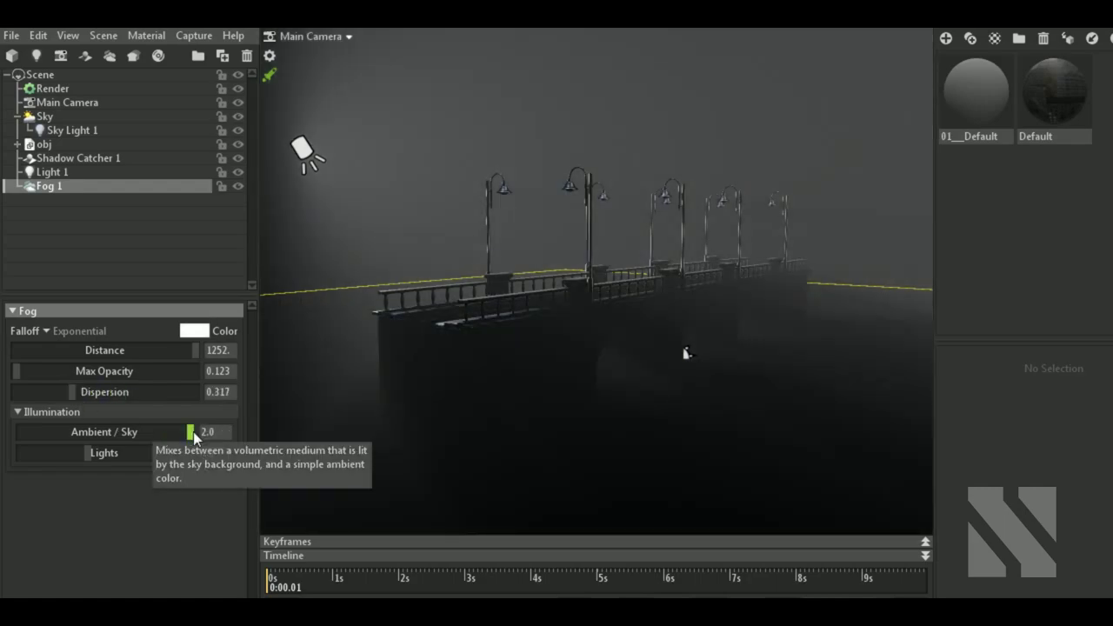
left_click_drag(194, 437, 207, 432)
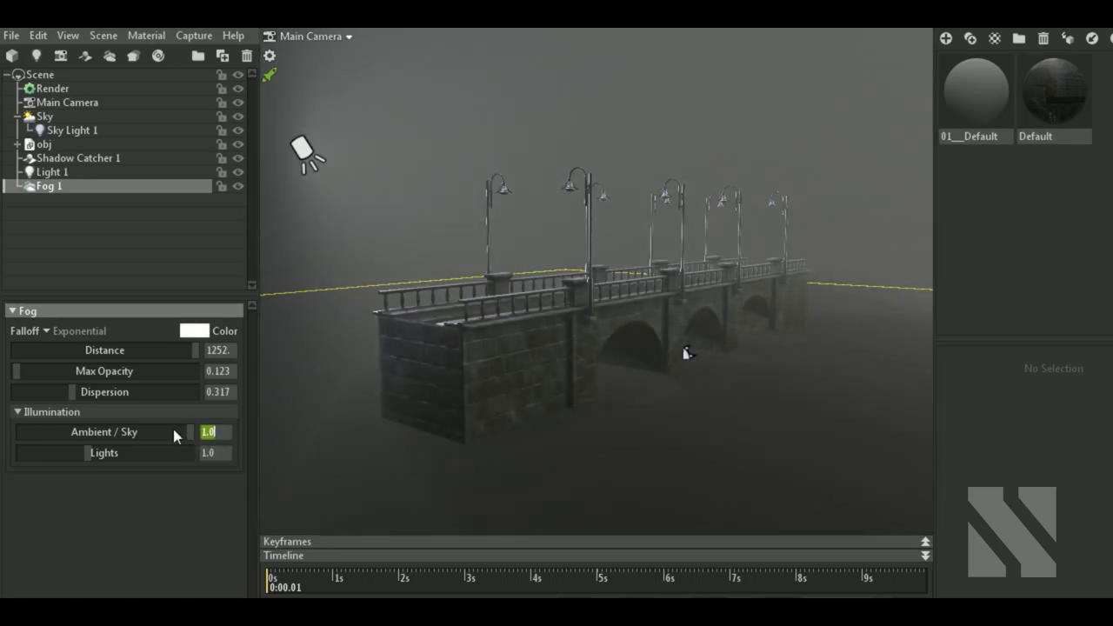
type("1.2")
key("Return")
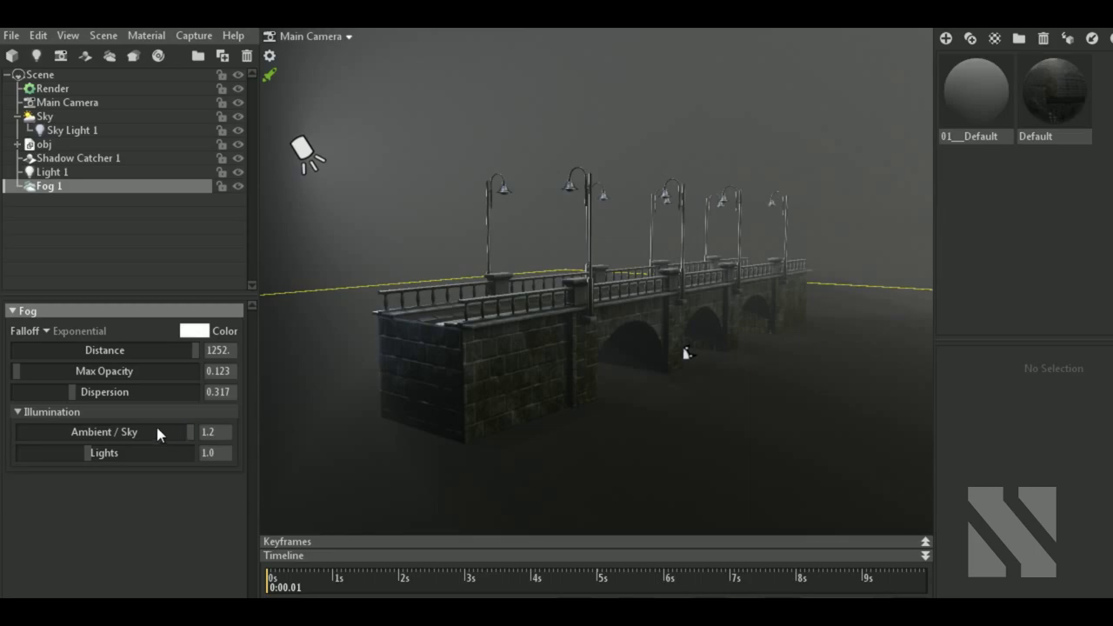
left_click_drag(92, 459, 111, 453)
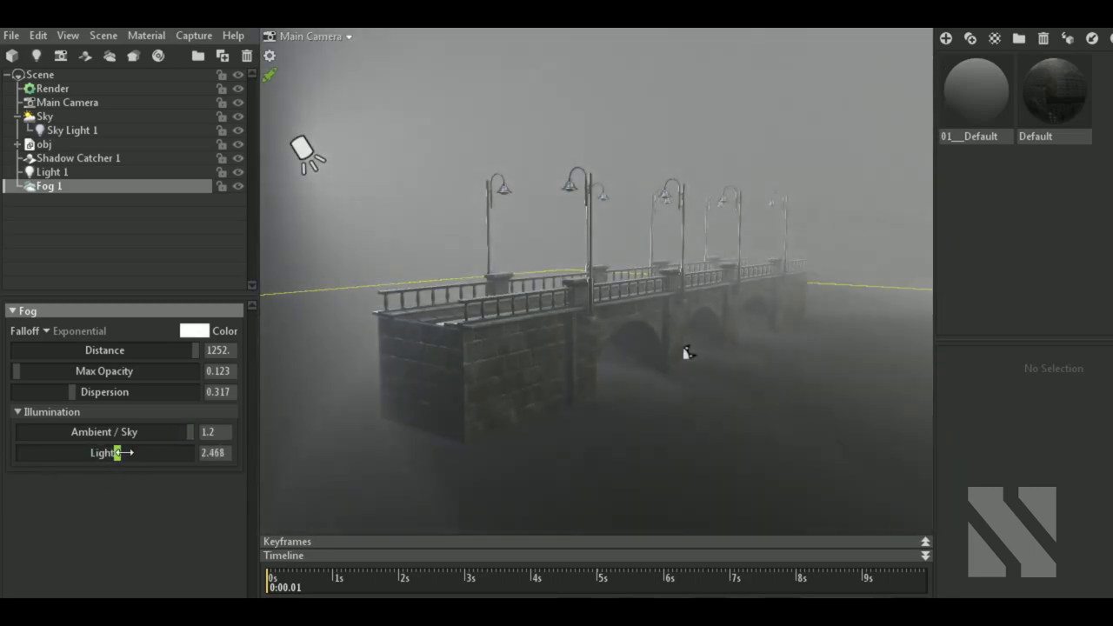
mouse_move(638, 331)
left_mouse_down()
mouse_move(638, 353)
mouse_move(666, 328)
left_mouse_up()
Select the whole obj bridge model and rotate it with the gizmo rings.
left_click(469, 313)
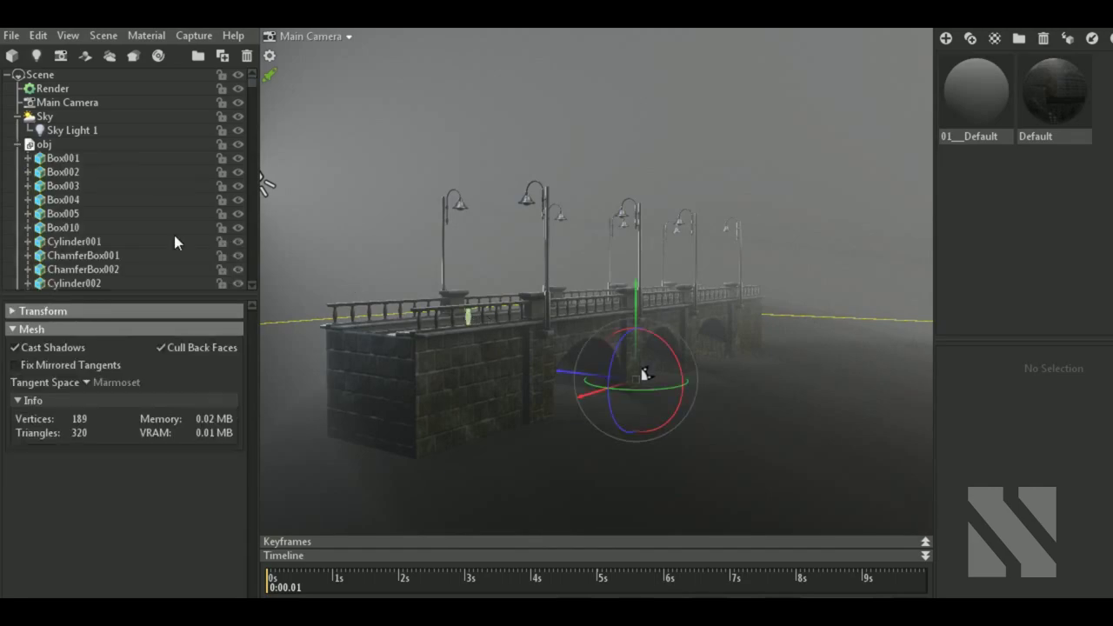
left_click(87, 145)
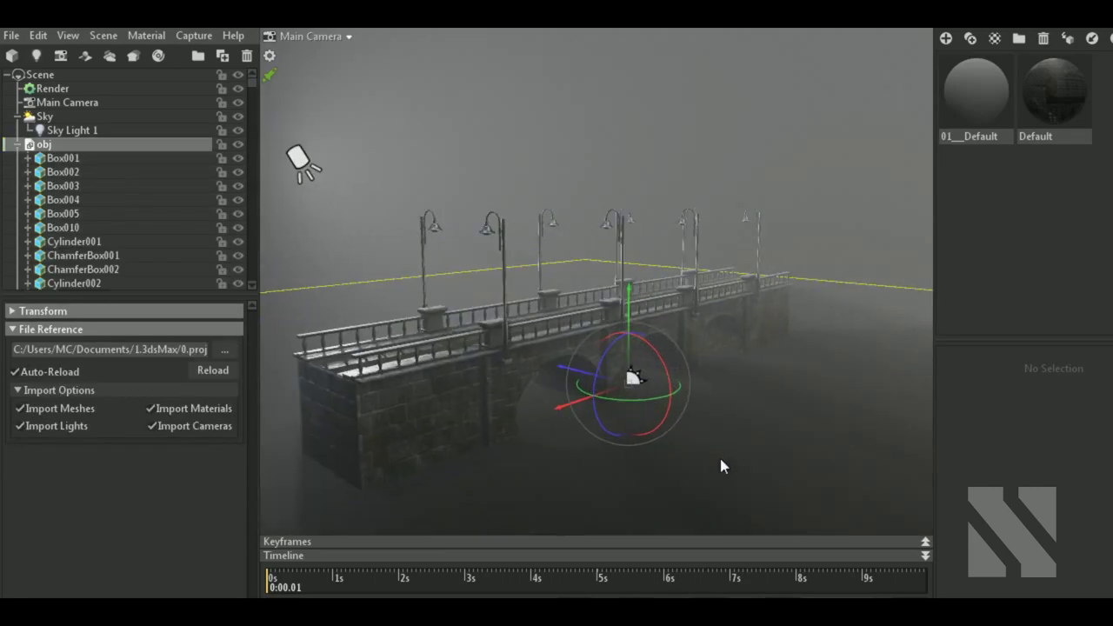
left_click_drag(569, 404, 589, 386)
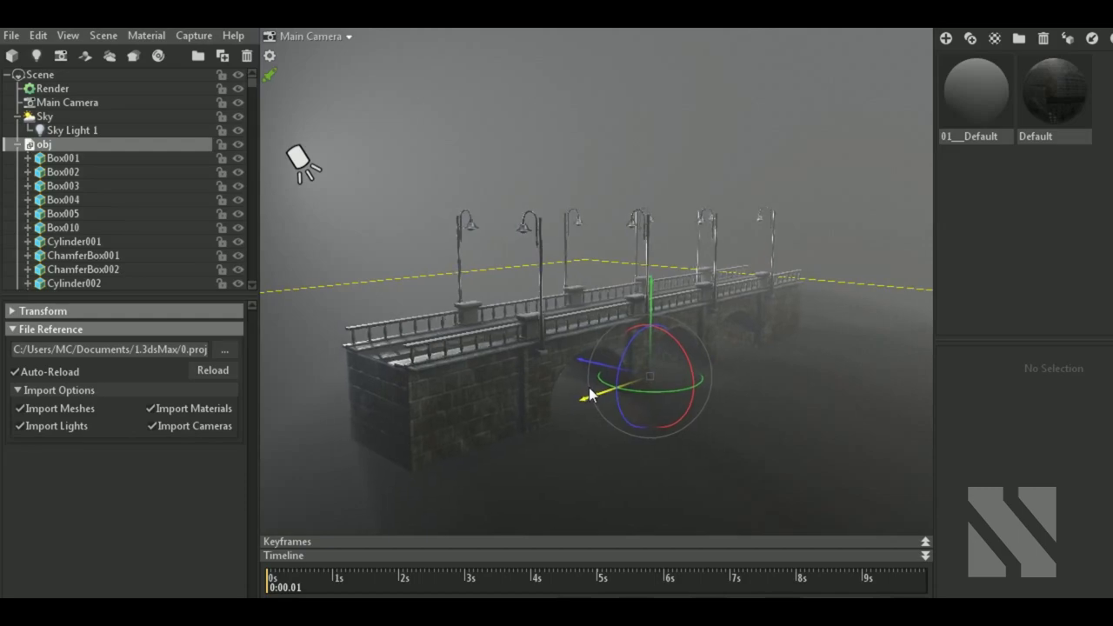
mouse_move(603, 446)
left_mouse_down()
mouse_move(626, 427)
mouse_move(753, 467)
mouse_move(741, 439)
left_mouse_up()
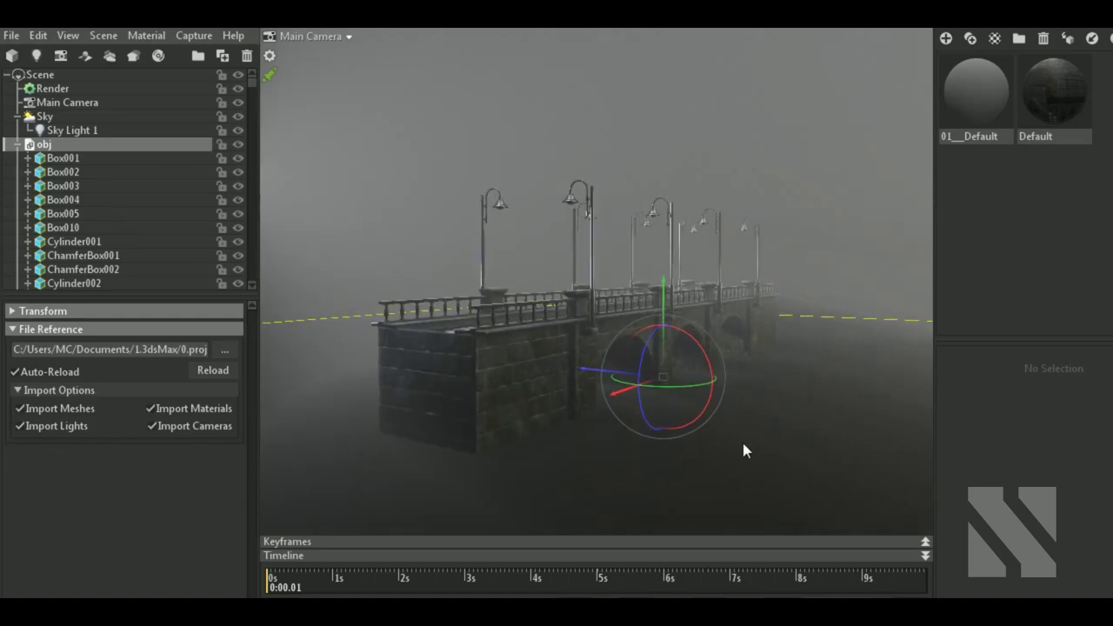
Enable Safe Frame on the Main Camera and reframe the view on the bridge.
left_click(81, 99)
left_click(17, 145)
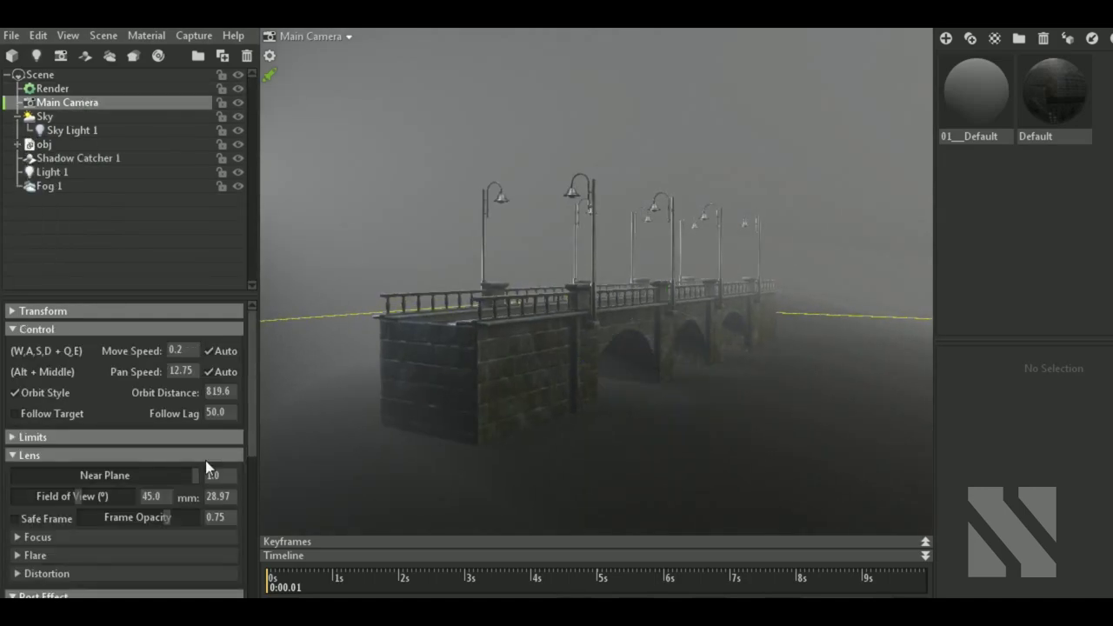
scroll(81, 526, "down", 1)
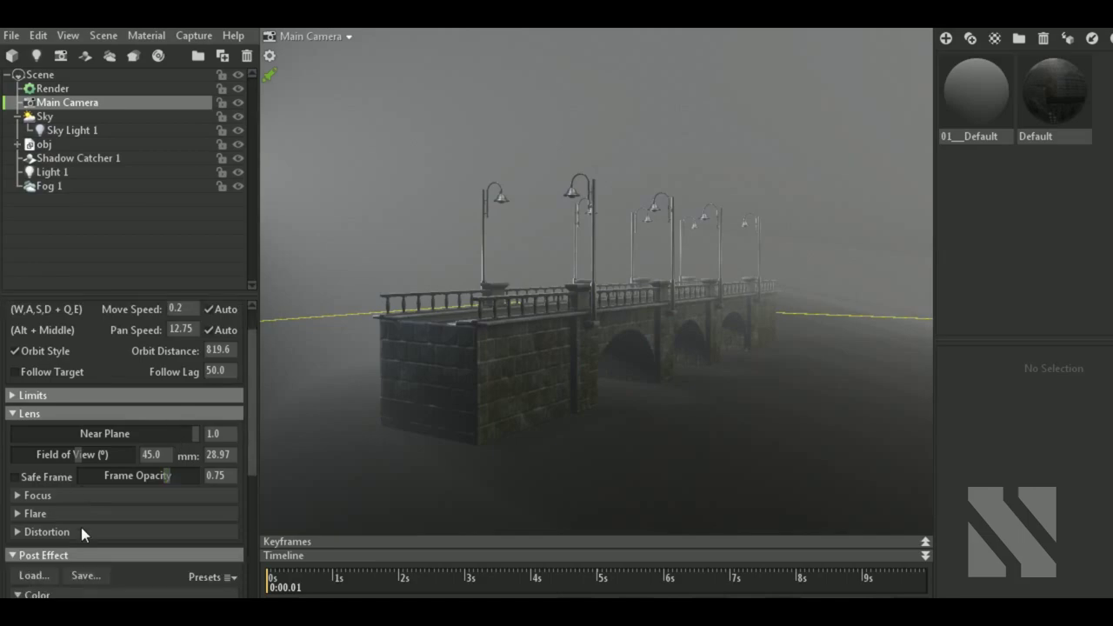
left_click(23, 475)
mouse_move(607, 418)
left_mouse_down()
mouse_move(631, 408)
mouse_move(595, 384)
left_mouse_up()
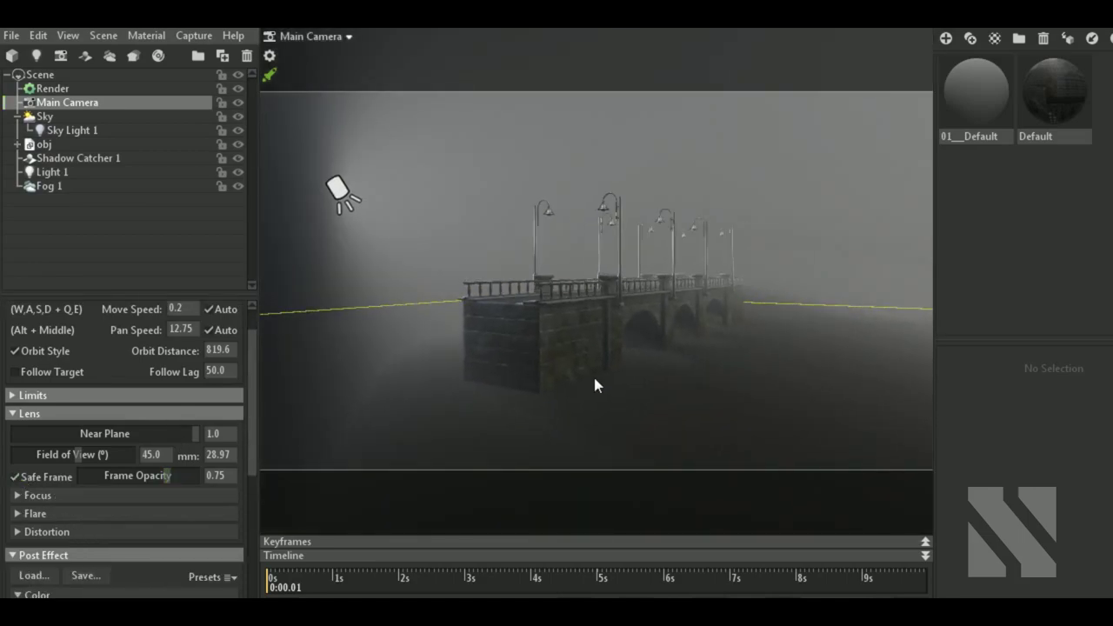
left_click(83, 172)
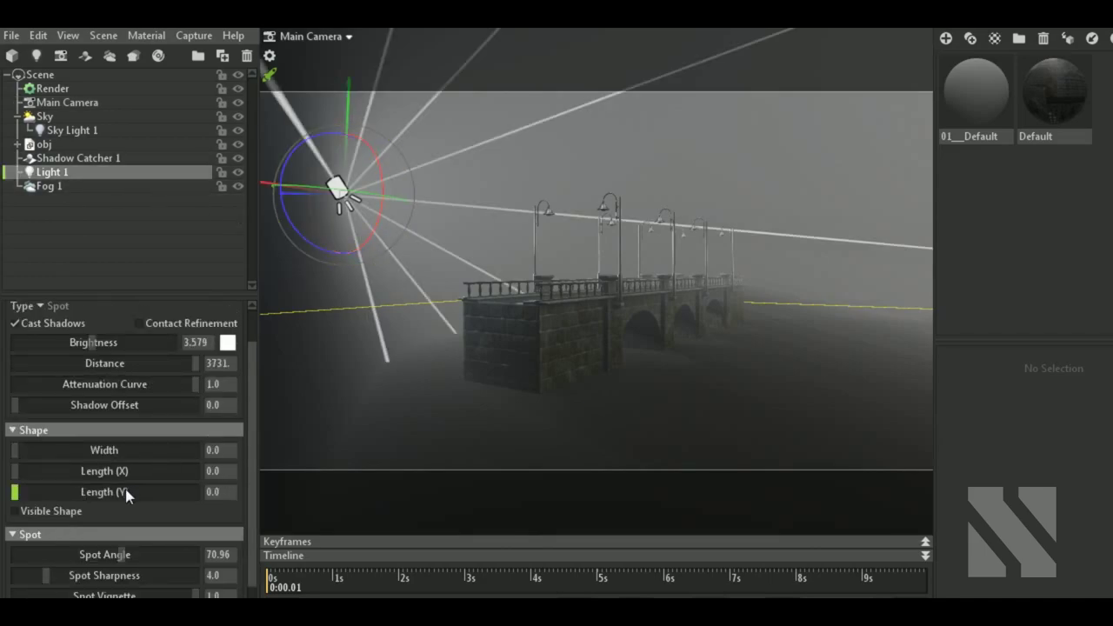
Widen Light 1's spot angle to 91.15.
scroll(125, 488, "down", 2)
left_click_drag(124, 512, 161, 512)
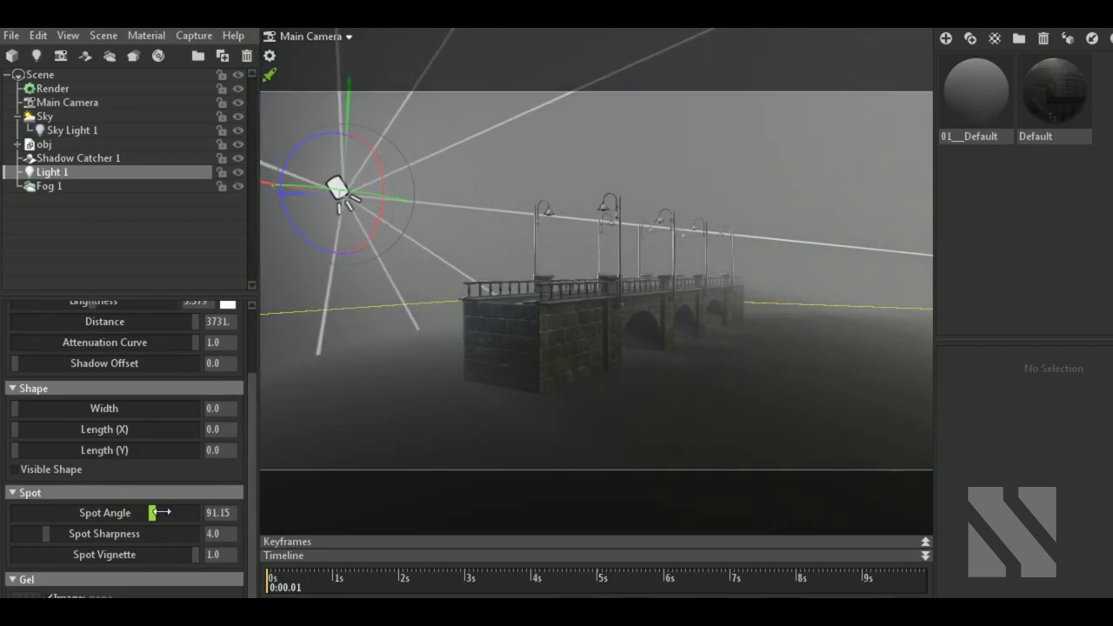
scroll(544, 367, "up", 2)
scroll(544, 368, "up", 2)
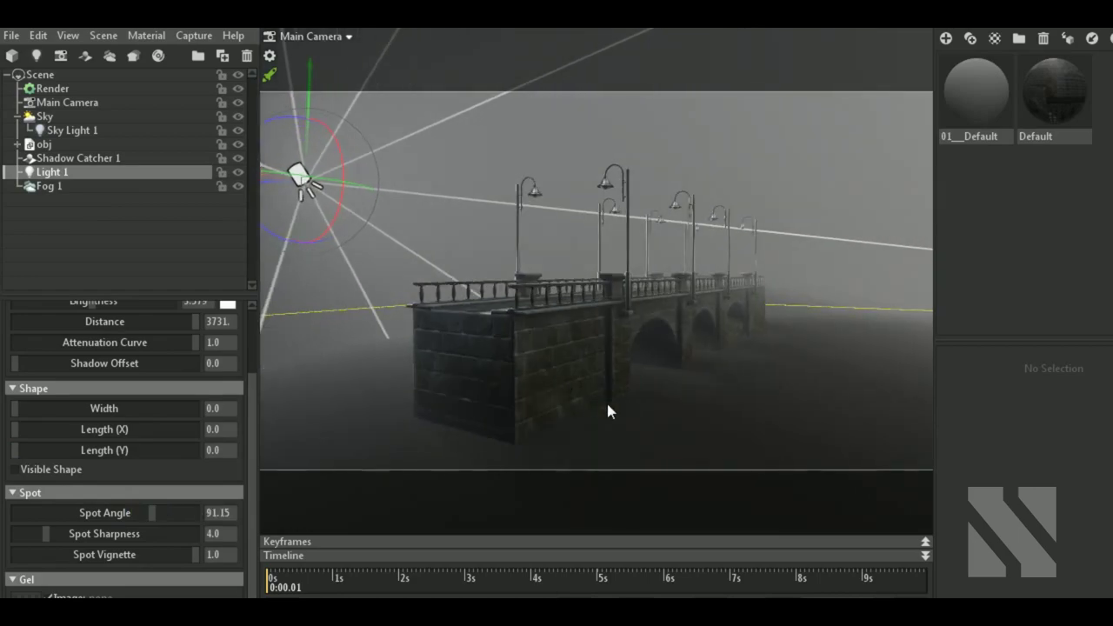
scroll(608, 397, "up", 2)
scroll(608, 397, "down", 2)
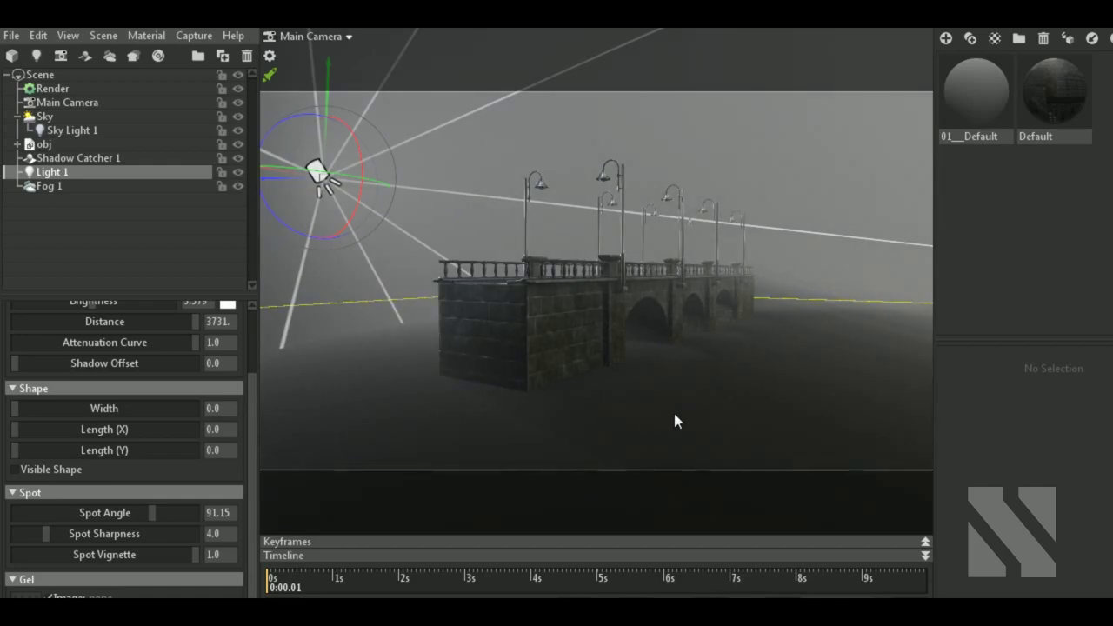
Lower the Sky's brightness further to darken the bridge backdrop.
left_click(78, 116)
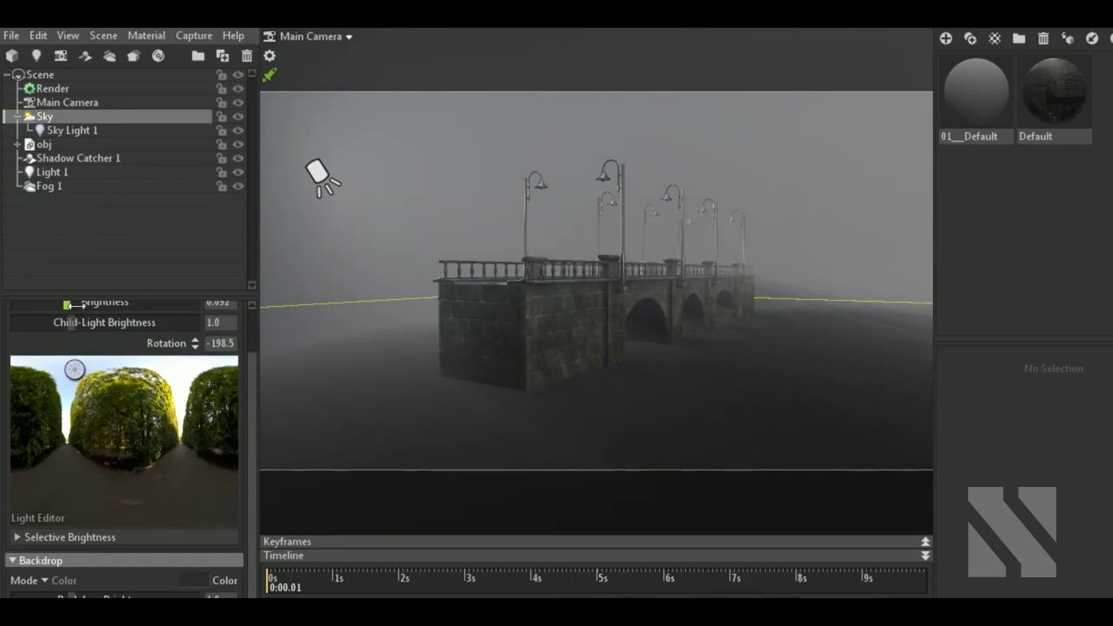
mouse_move(74, 303)
left_mouse_down()
mouse_move(66, 322)
mouse_move(82, 323)
left_mouse_up()
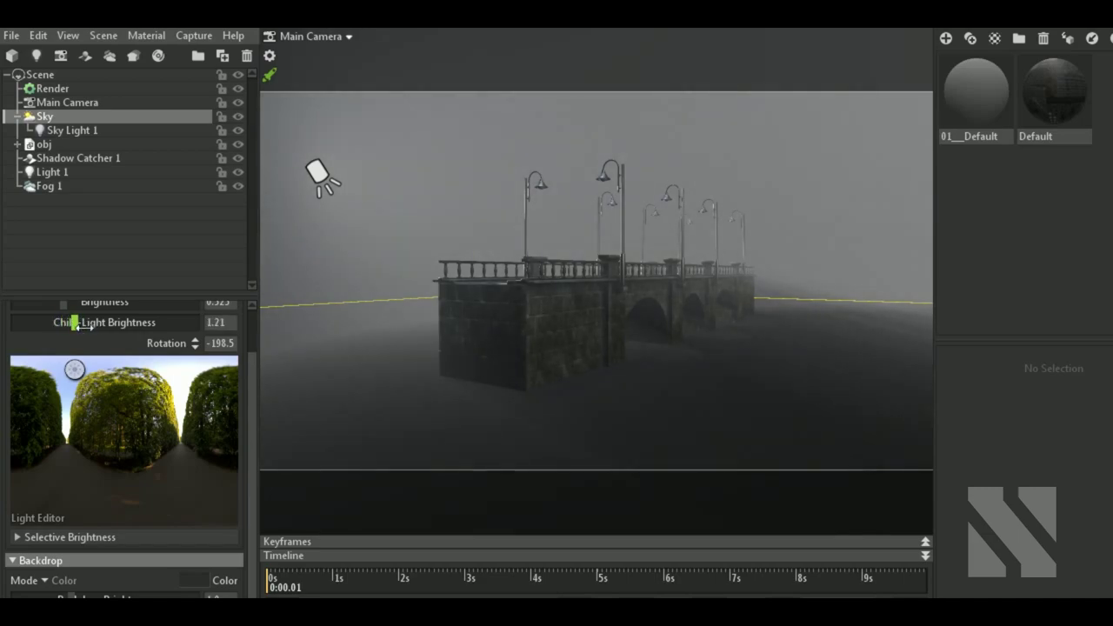
Switch Fog 1's falloff to Linear.
left_click(90, 186)
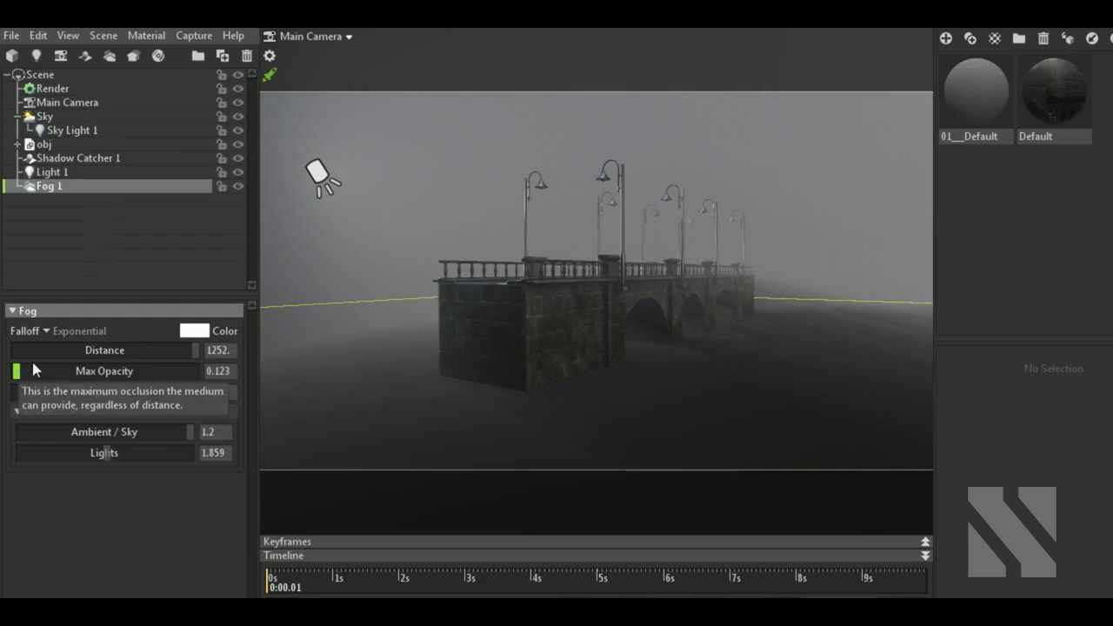
left_click(47, 332)
left_click(79, 333)
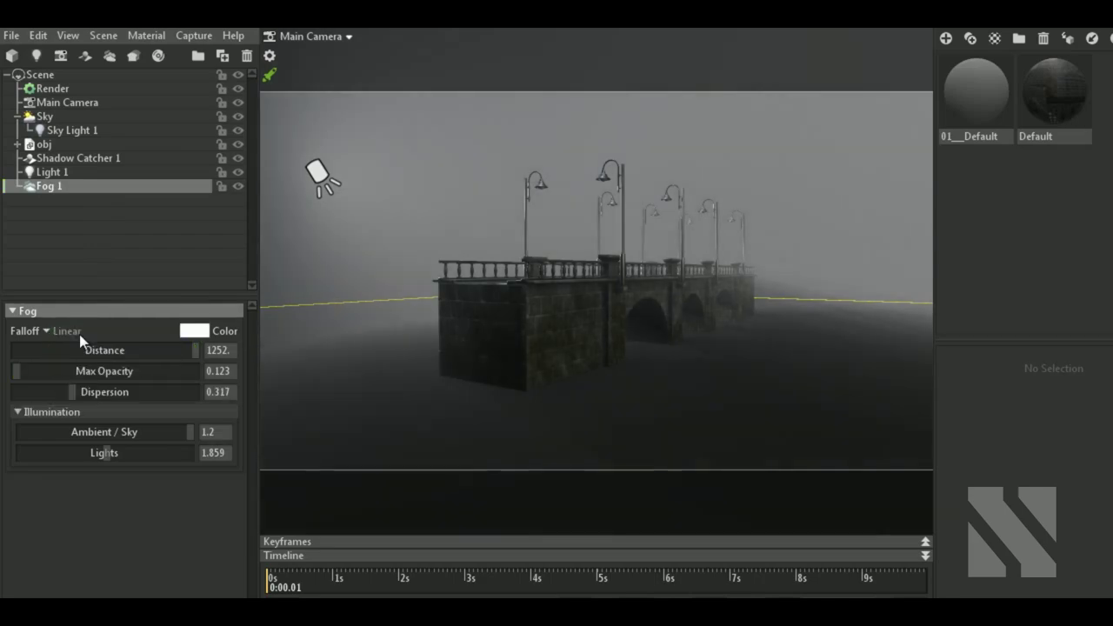
left_click_drag(631, 374, 610, 388)
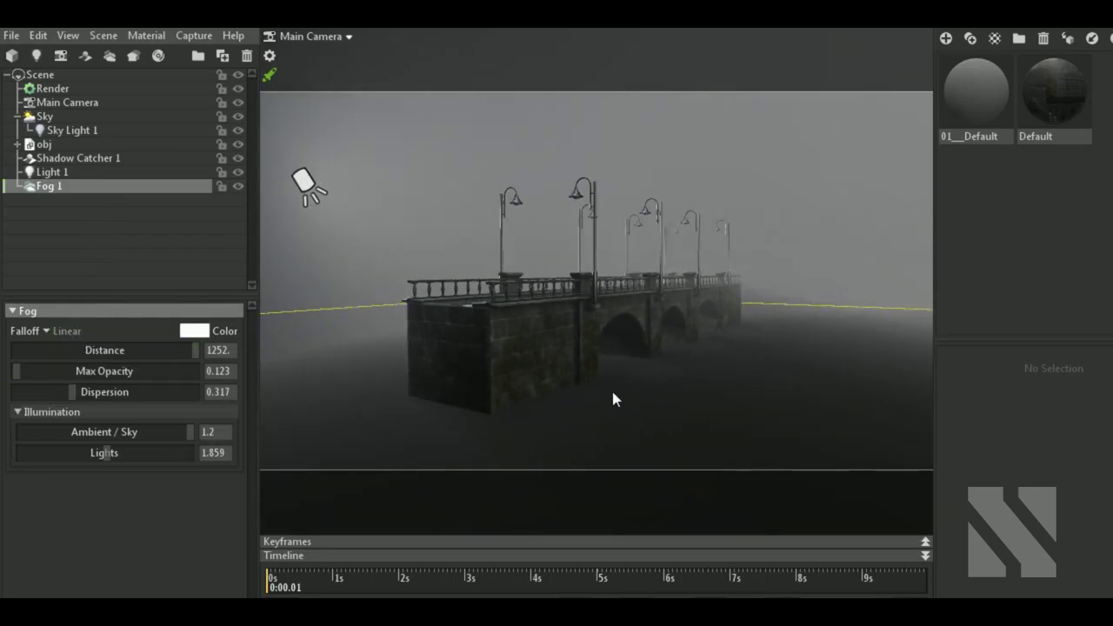
Set fog dispersion to 0.562, lights illumination to 2.1 and max opacity to 0.217.
left_click_drag(78, 392, 116, 392)
left_click_drag(117, 452, 112, 459)
left_click_drag(17, 370, 28, 371)
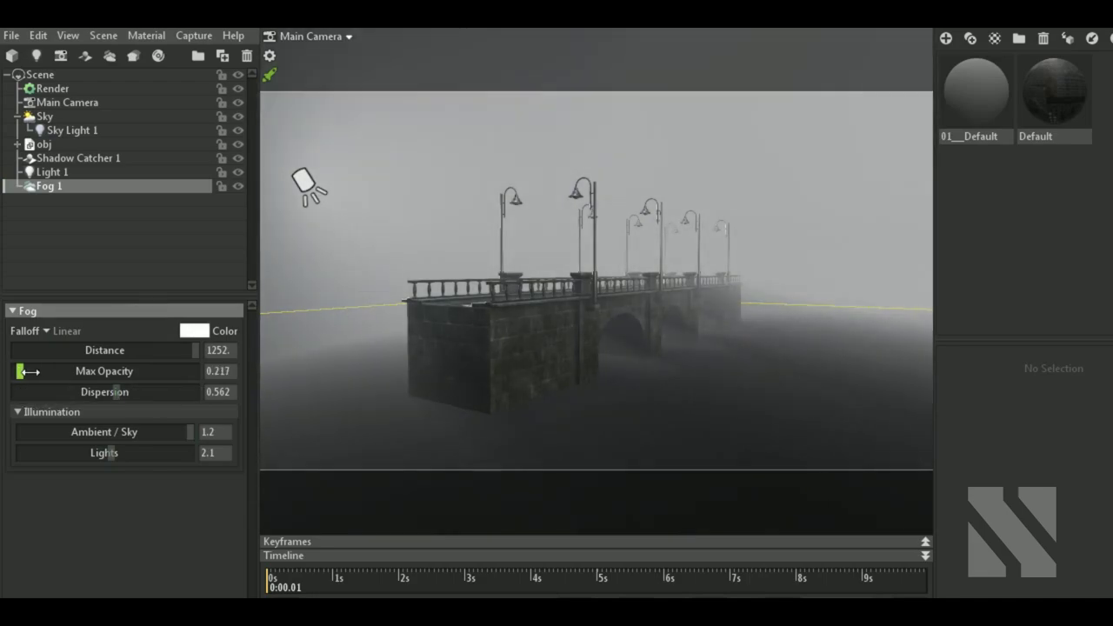
left_click(49, 331)
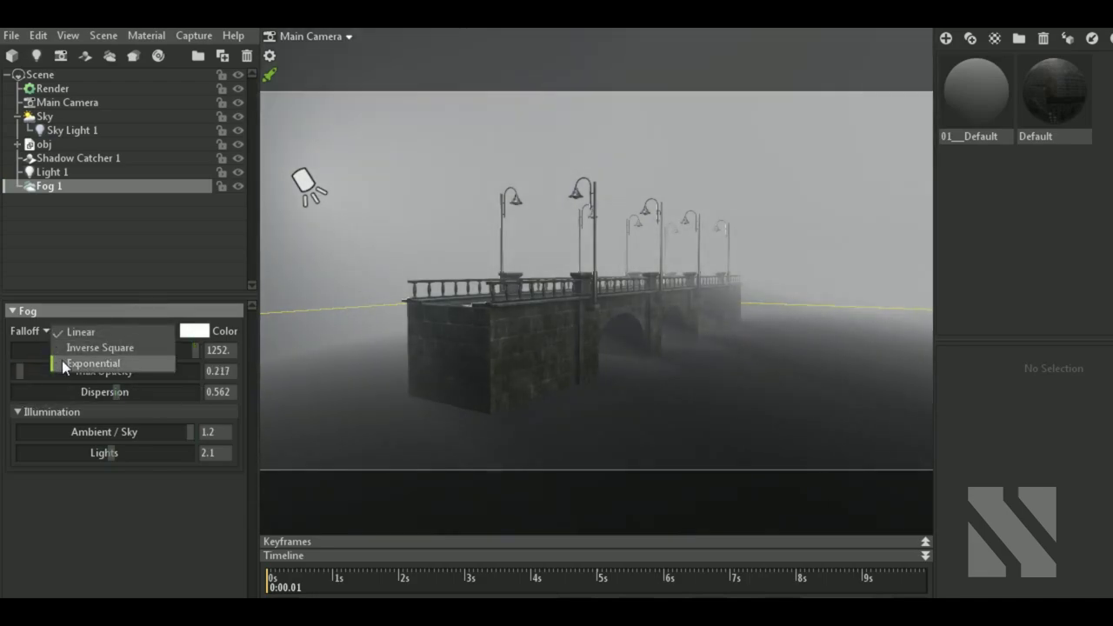
Switch fog falloff to Inverse Square, raise max opacity, and set Ambient / Sky to 1.5.
left_click(65, 351)
left_click_drag(21, 372, 27, 373)
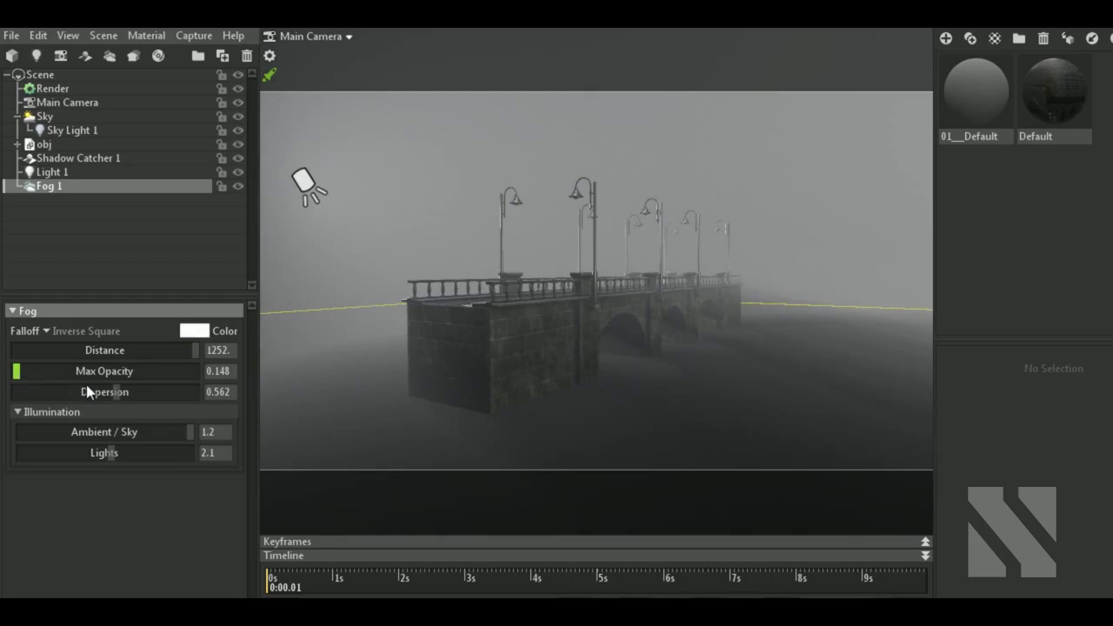
type("1.5")
key("Return")
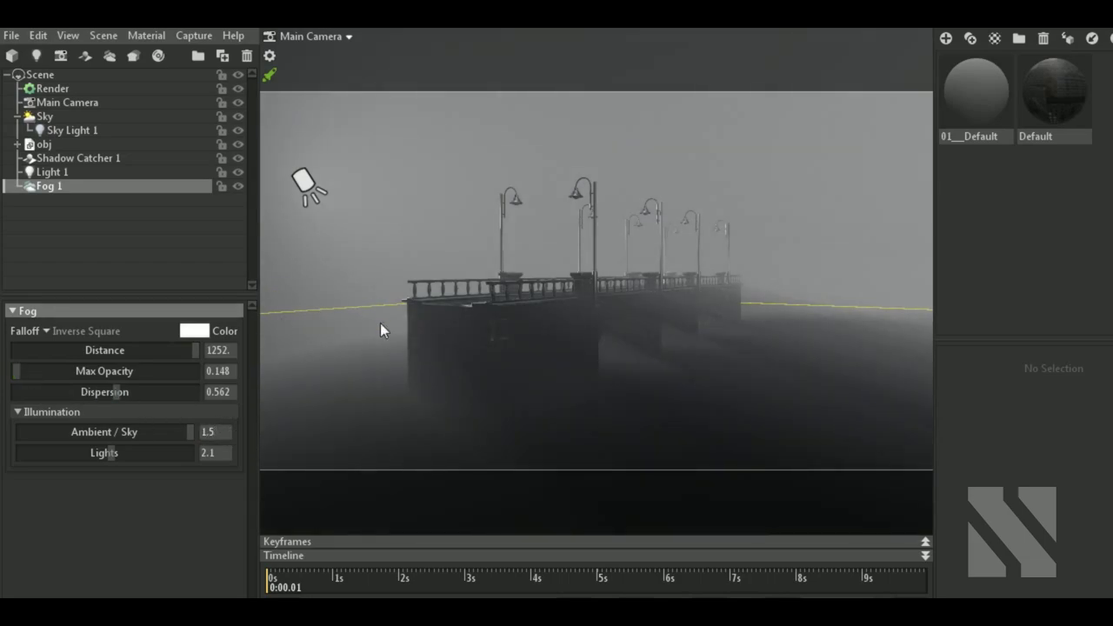
mouse_move(380, 323)
left_mouse_down()
mouse_move(653, 366)
mouse_move(643, 375)
left_mouse_up()
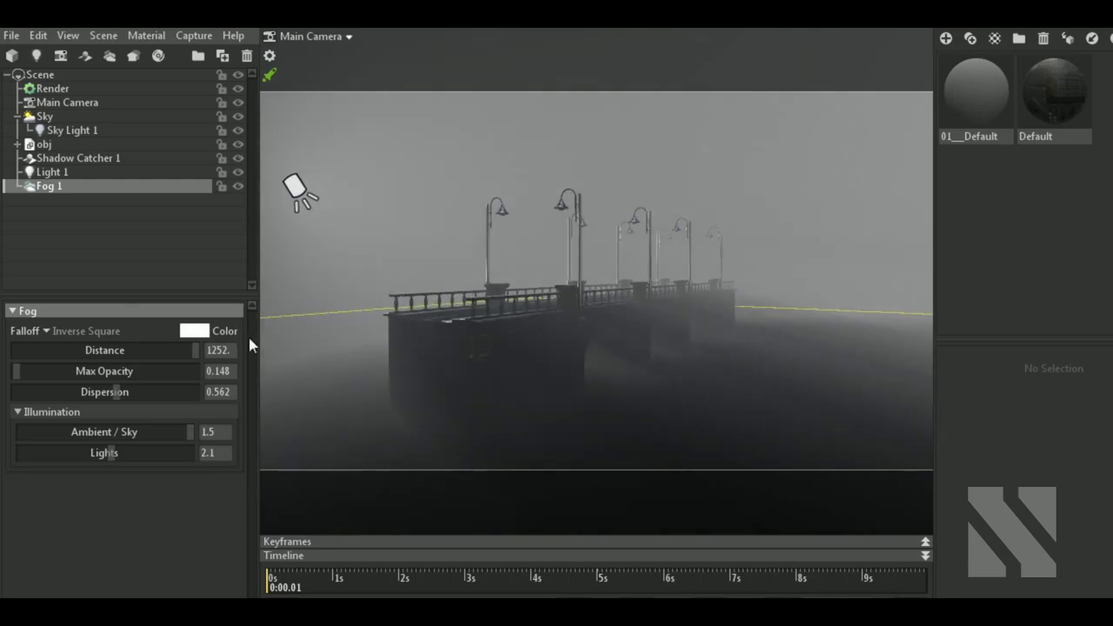
Brighten Spot Light 1 to about 4.224, then return to Fog 1.
left_click(72, 173)
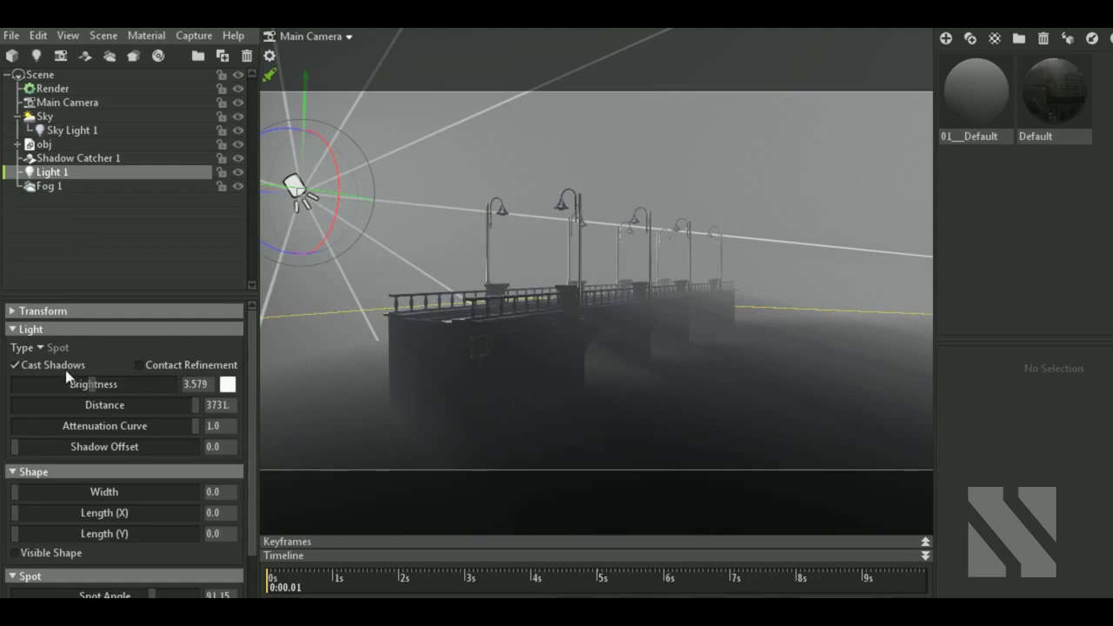
left_click_drag(92, 386, 106, 378)
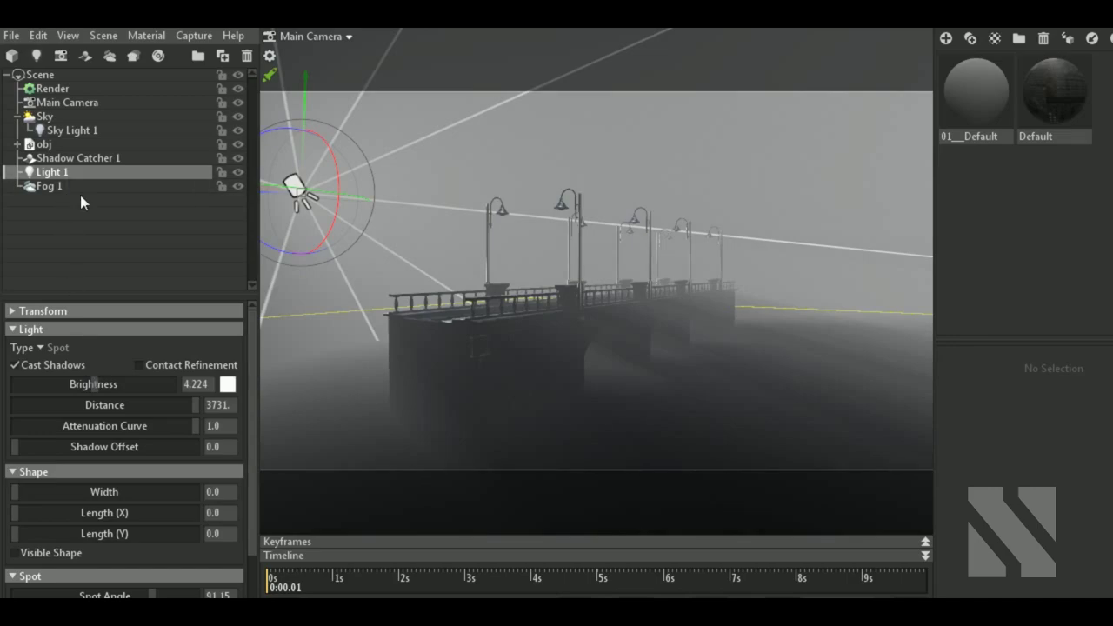
left_click(80, 187)
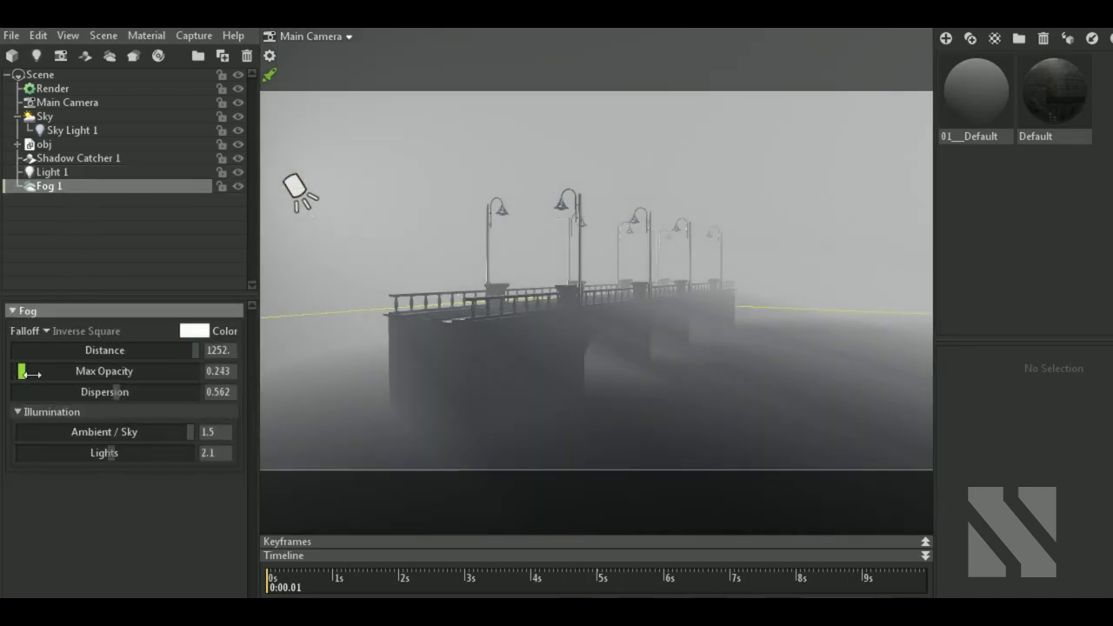
Switch Fog 1 to Exponential falloff, with max opacity restored to 0.148.
left_click_drag(23, 378, 25, 373)
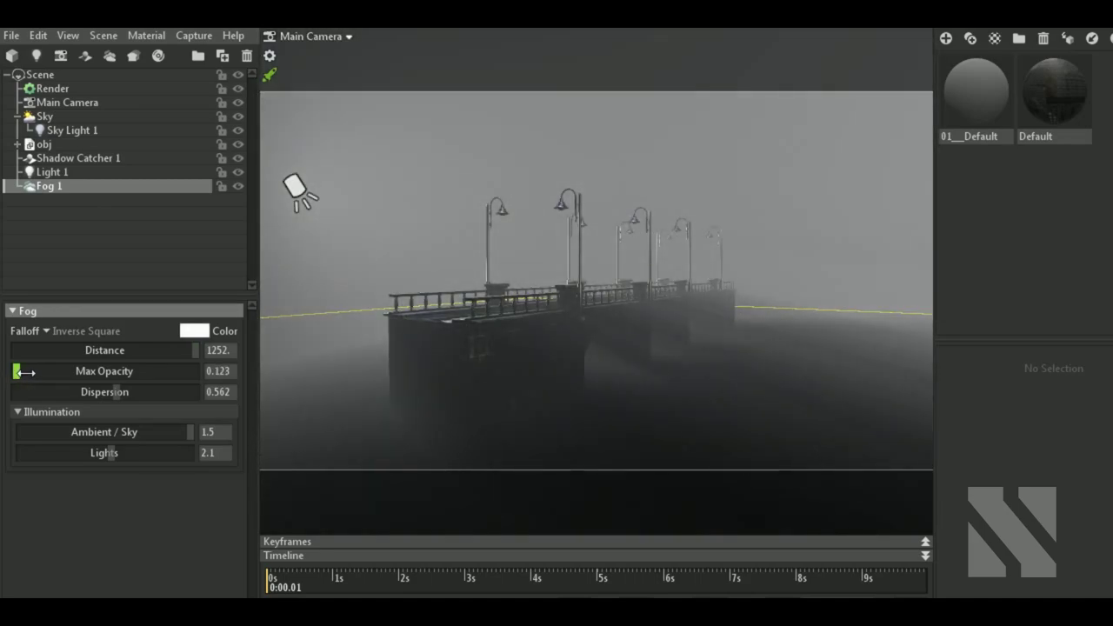
left_click(46, 331)
left_click_drag(19, 370, 27, 371)
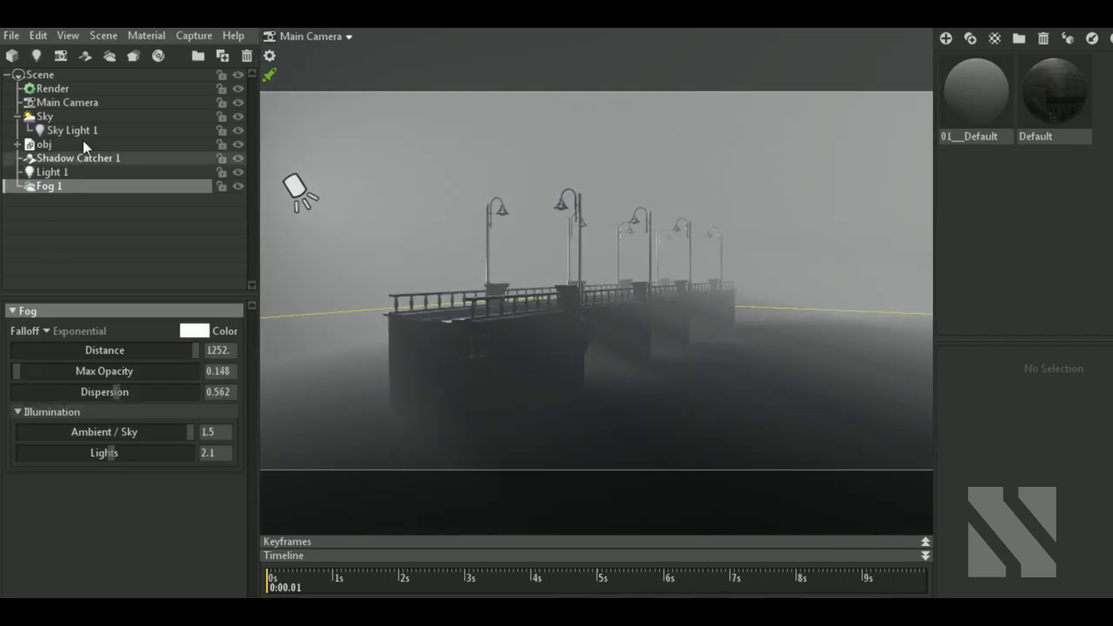
Set Sky brightness to 0.692 and child-light brightness to 0.953, and rotate the sky lighting.
left_click(45, 116)
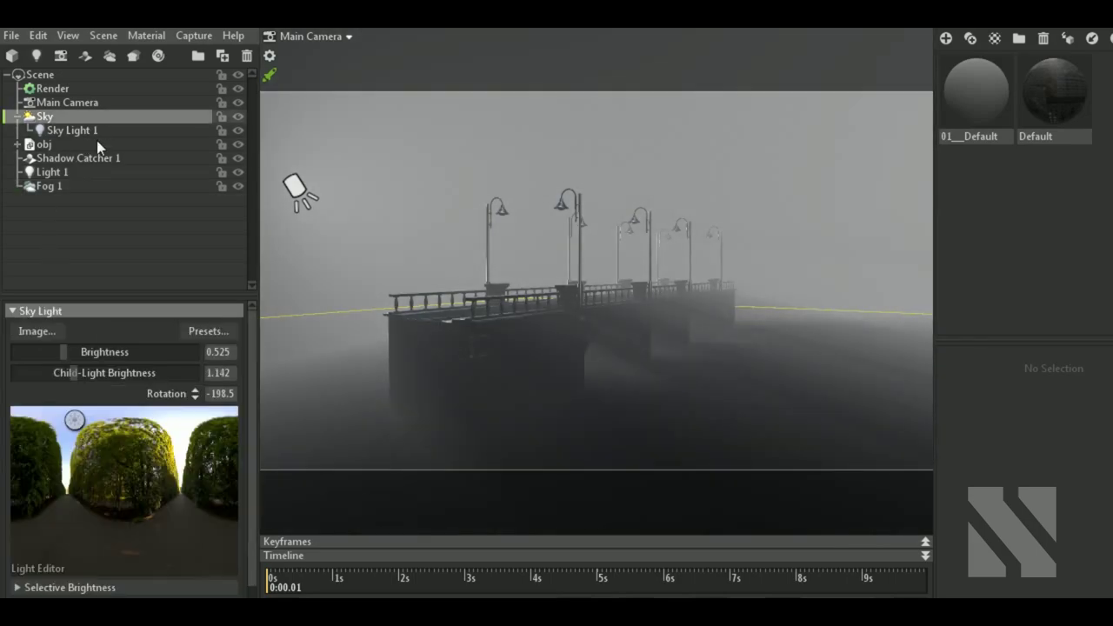
left_click_drag(64, 352, 73, 352)
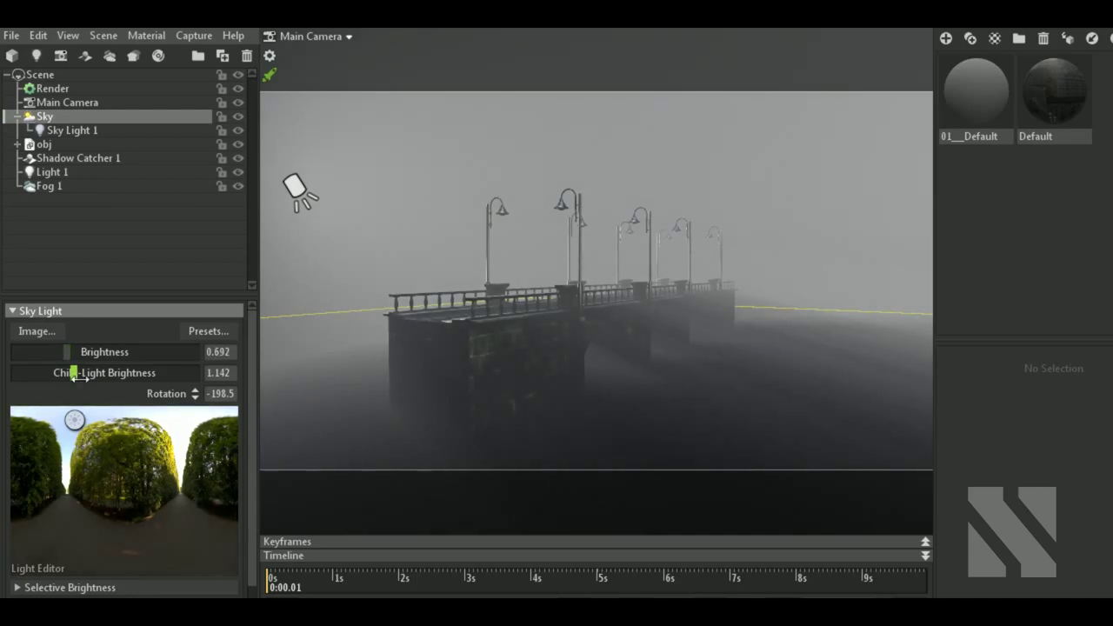
left_click_drag(77, 373, 73, 373)
mouse_move(452, 393)
left_mouse_down()
mouse_move(665, 326)
mouse_move(684, 383)
mouse_move(666, 378)
mouse_move(654, 396)
mouse_move(168, 394)
left_mouse_up()
Set Fog 1's dispersion to 0.355.
left_click(74, 185)
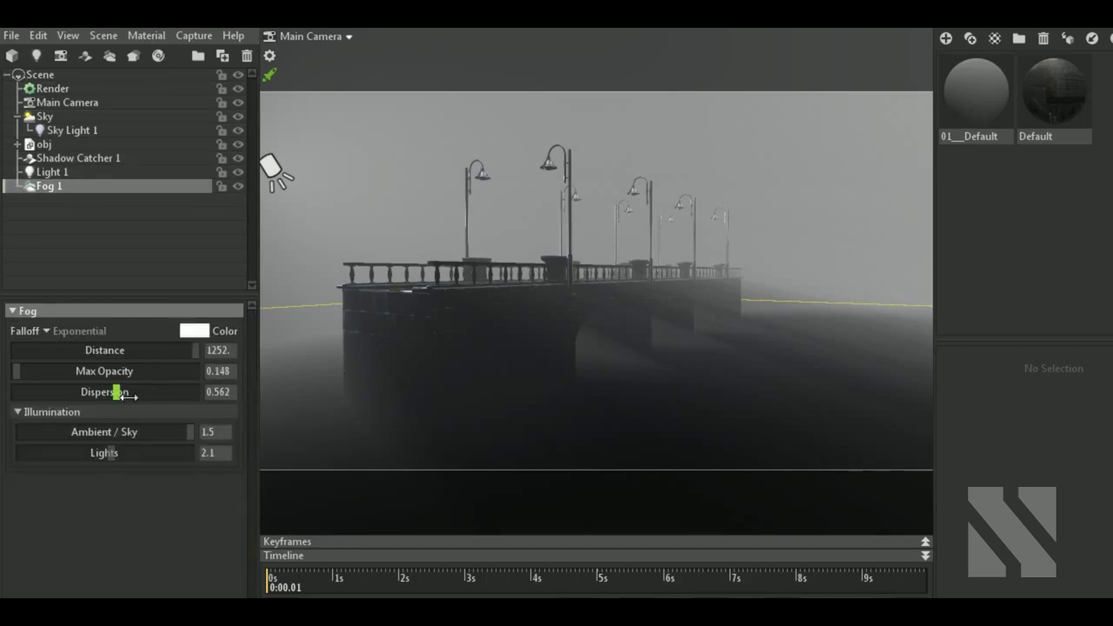
mouse_move(120, 395)
left_mouse_down()
mouse_move(178, 392)
mouse_move(61, 392)
mouse_move(298, 398)
left_mouse_up()
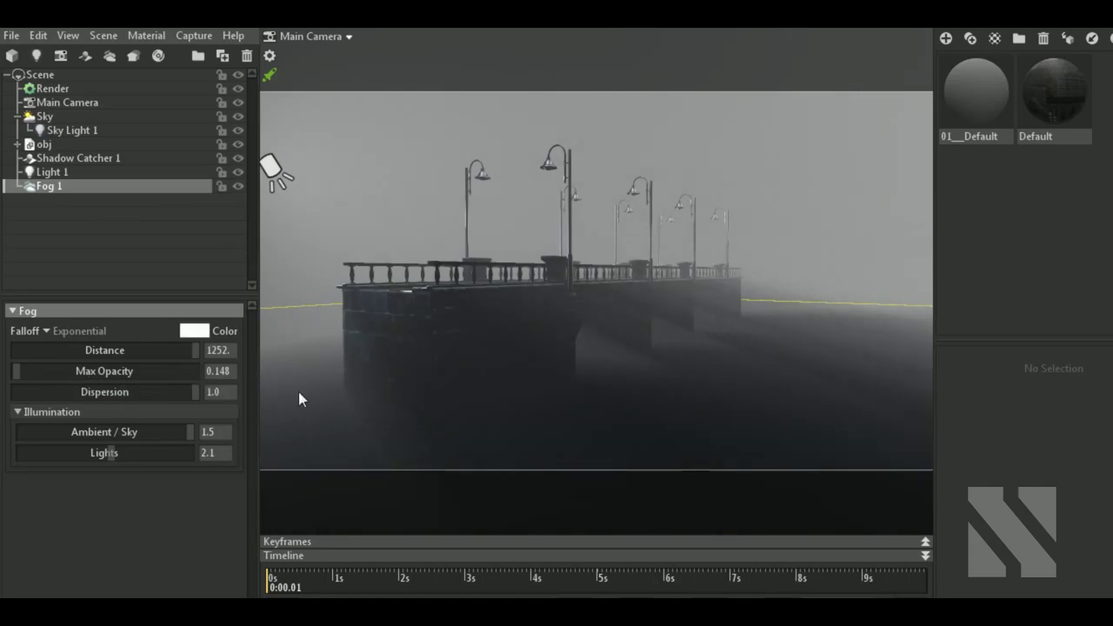
left_click_drag(146, 393, 87, 398)
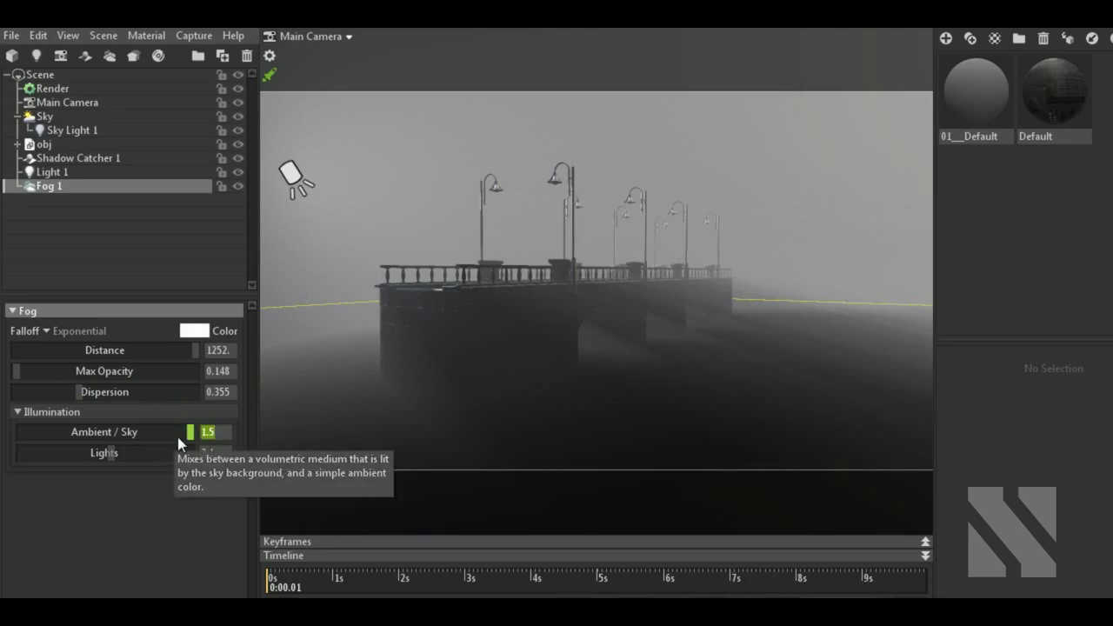
Set fog illumination to 1.3 for Ambient / Sky and 2.468 for Lights.
scroll(178, 437, "down", 3)
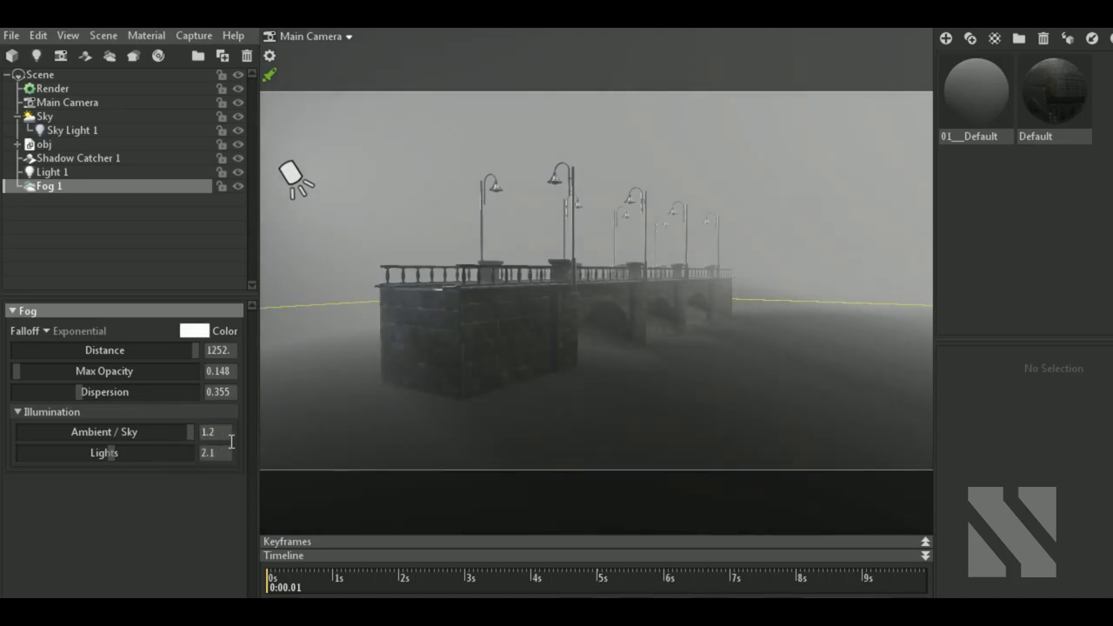
left_click(228, 434)
type("1")
type(".3")
key("Return")
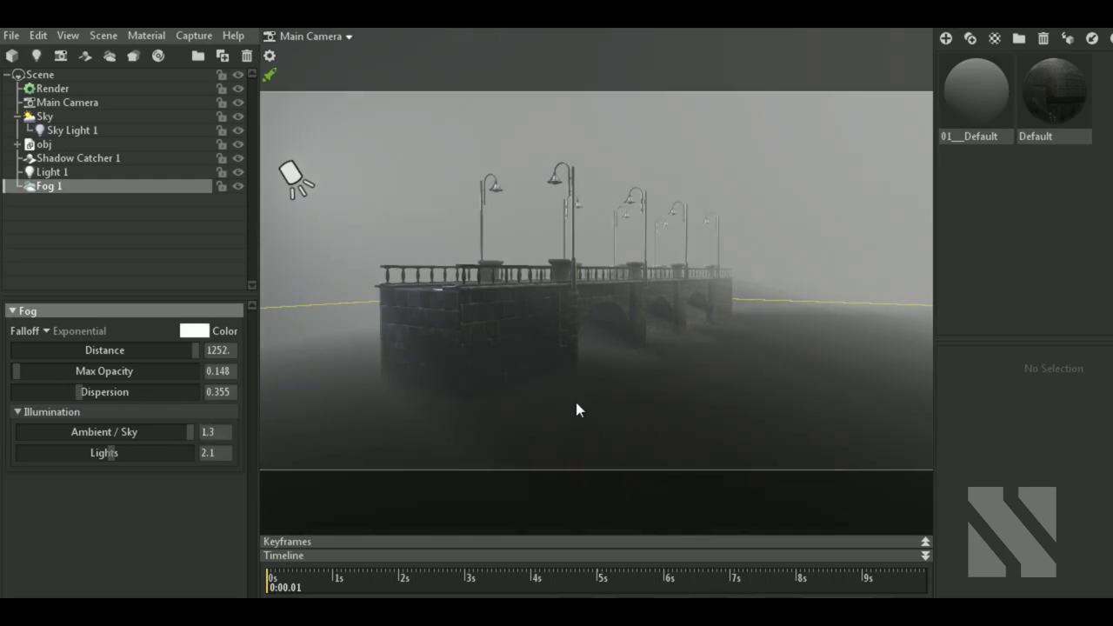
left_click_drag(598, 398, 615, 393)
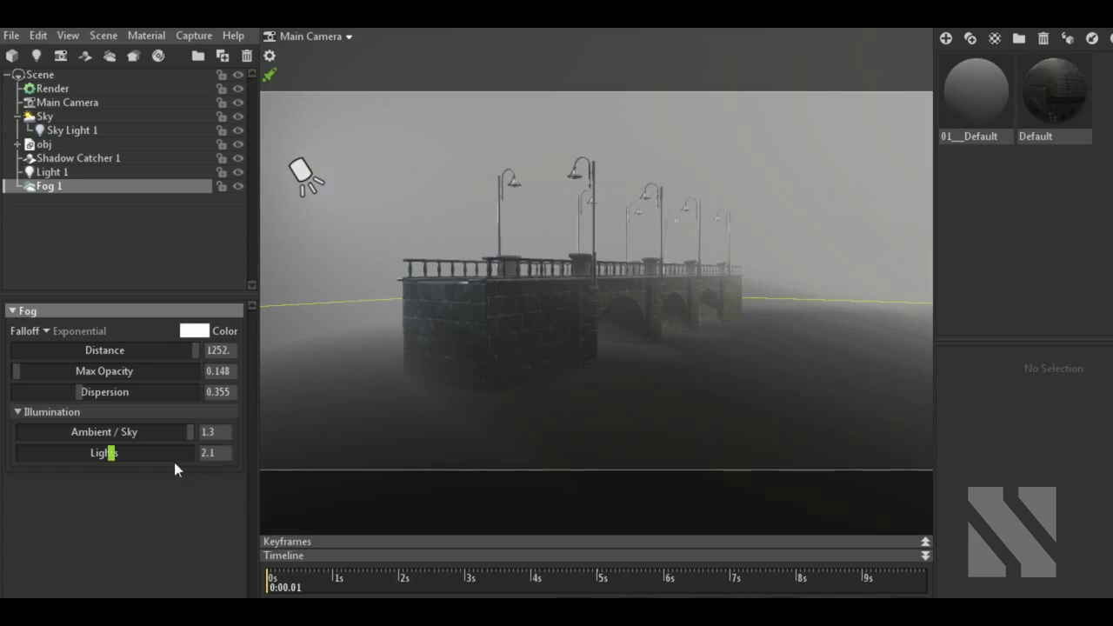
left_click_drag(112, 466, 127, 461)
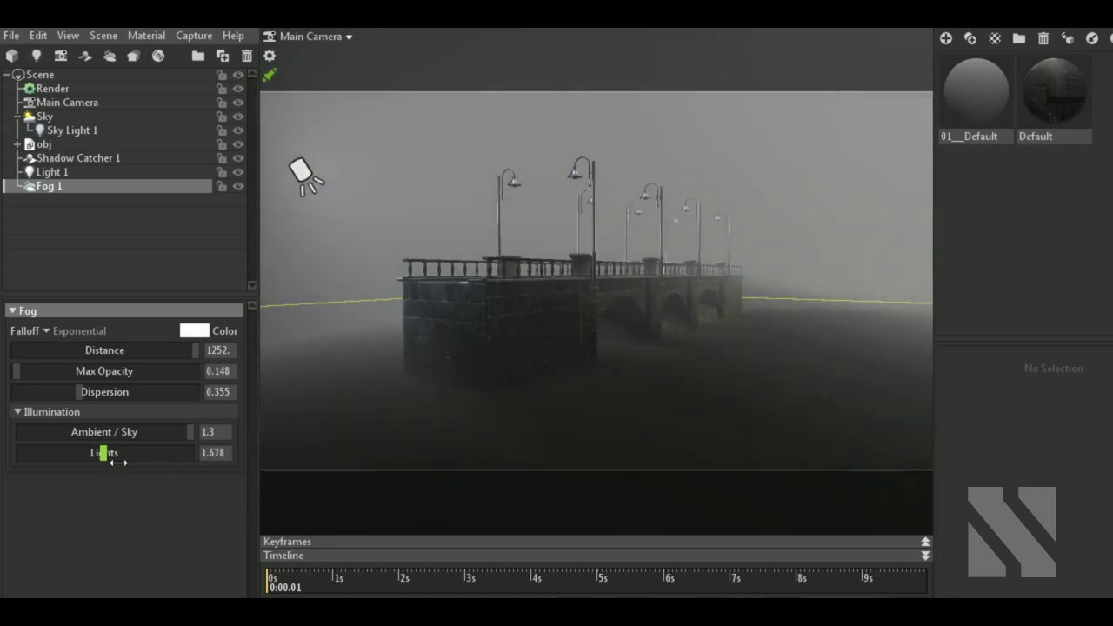
left_click_drag(565, 391, 584, 380)
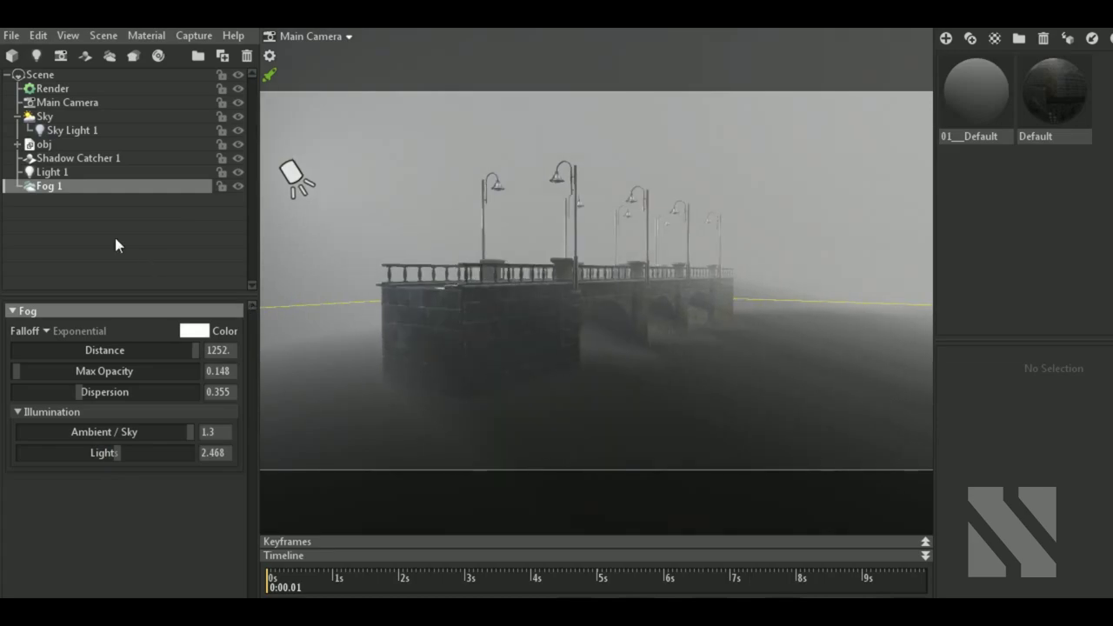
Dim Spot Light 1 from 4.224 to about 3.194, then return to Fog 1.
left_click(84, 171)
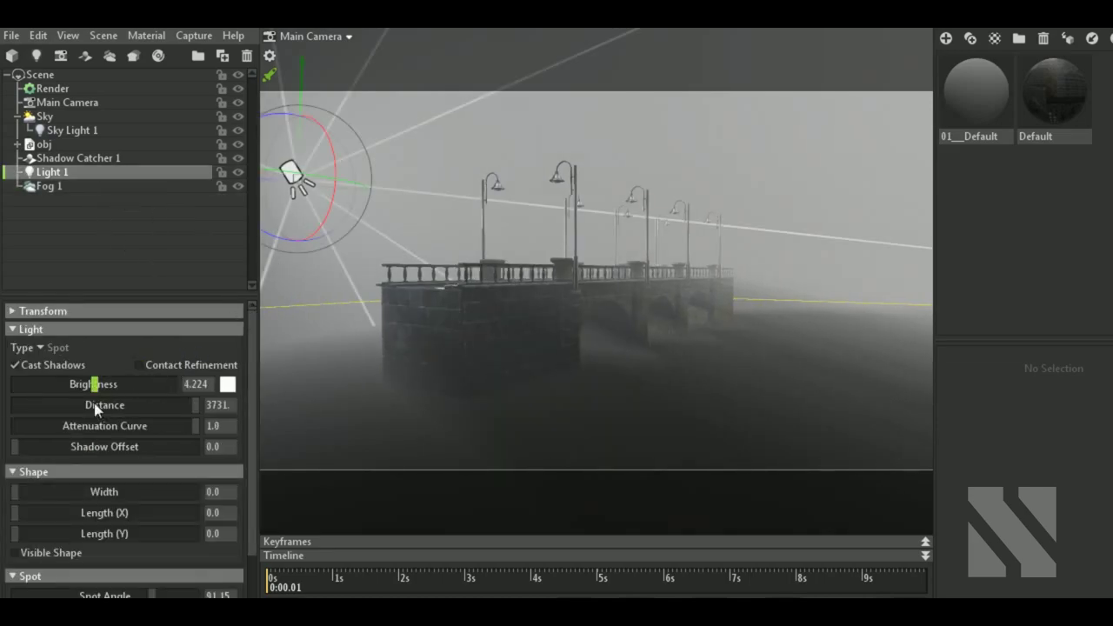
left_click_drag(104, 383, 100, 383)
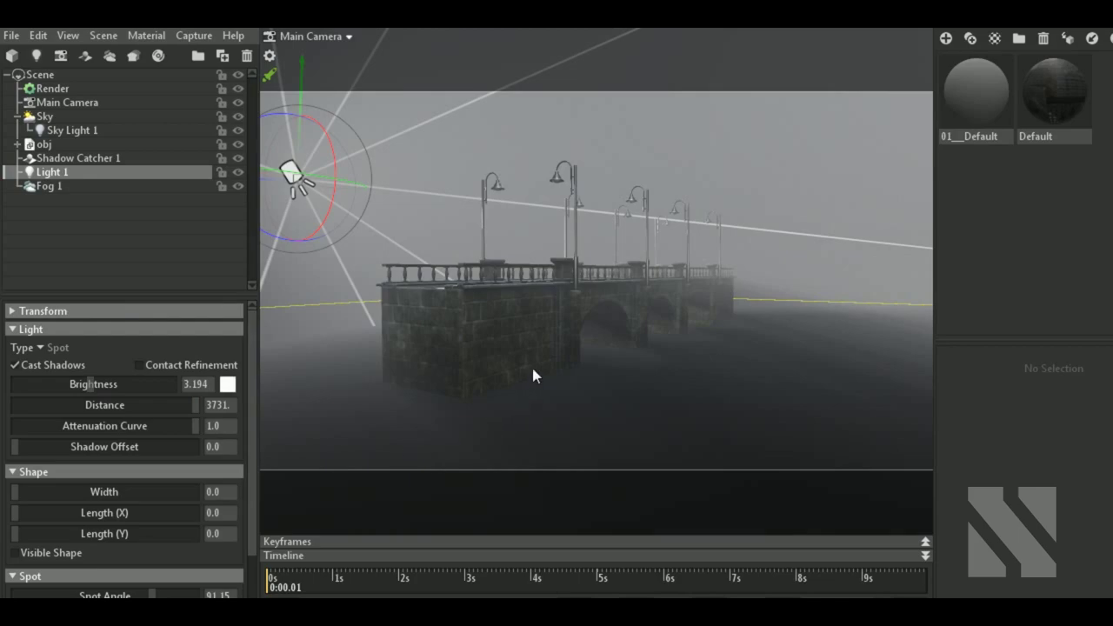
left_click(59, 185)
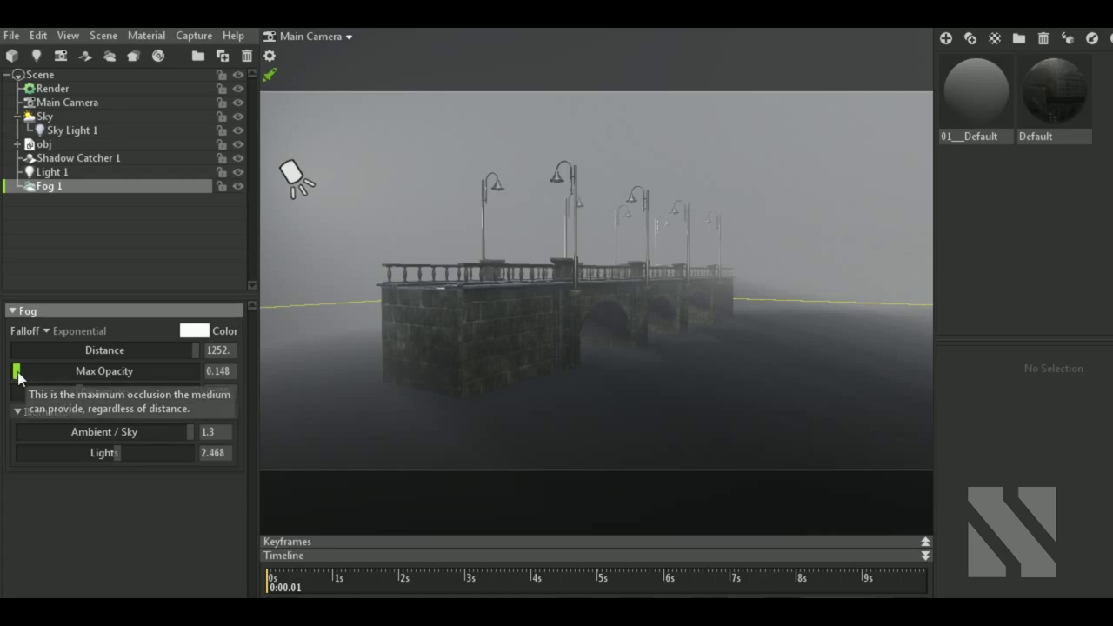
Raise Fog 1's max opacity from 0.148 to 0.168 and zoom in on the bridge.
mouse_move(17, 372)
left_mouse_down()
mouse_move(35, 373)
mouse_move(26, 375)
left_mouse_up()
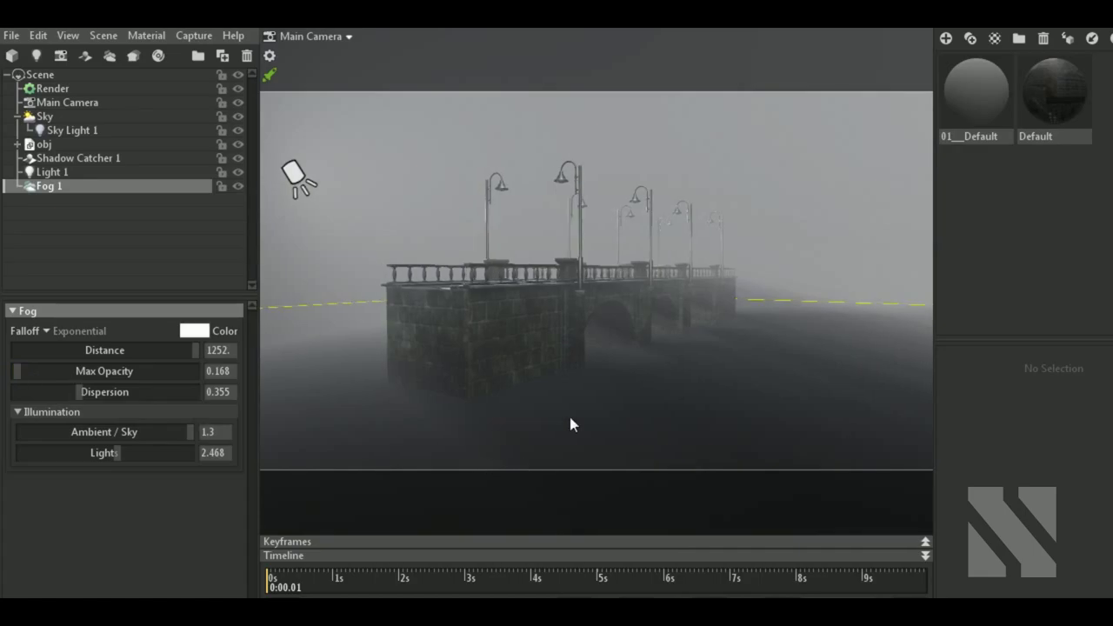
scroll(575, 345, "up", 1)
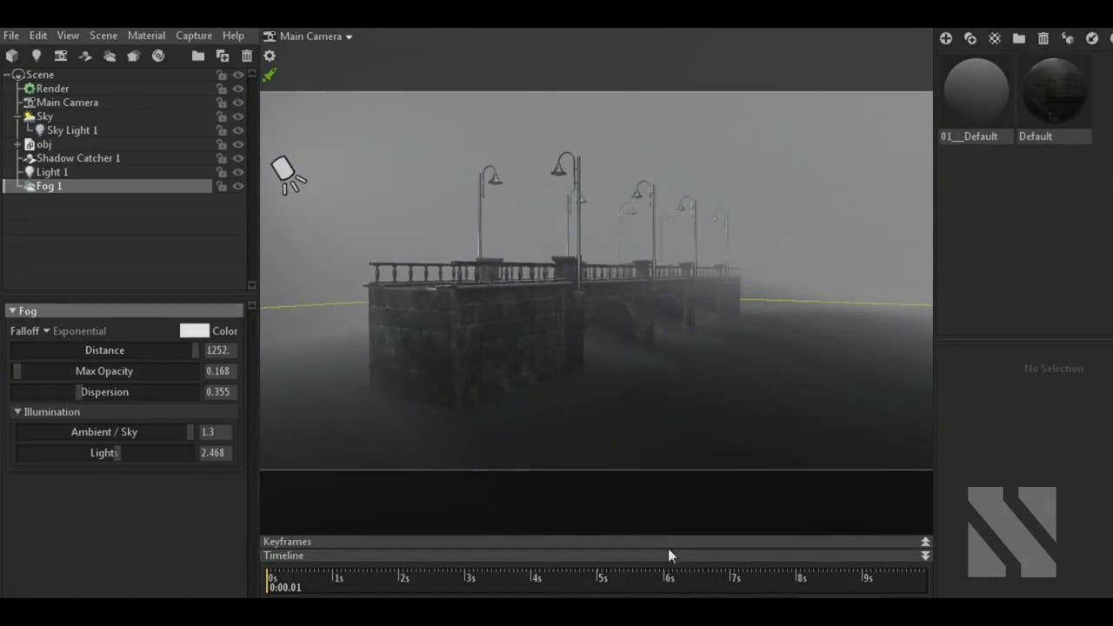